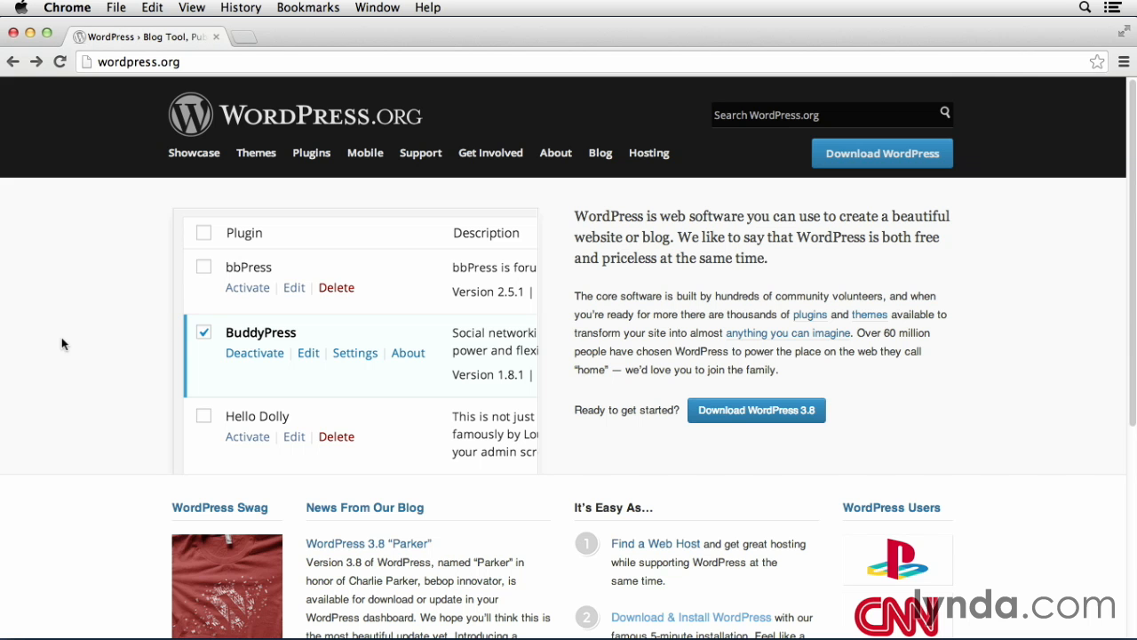
# Download the WordPress 3.8 zip package from WordPress.org
pyautogui.click(751, 412)
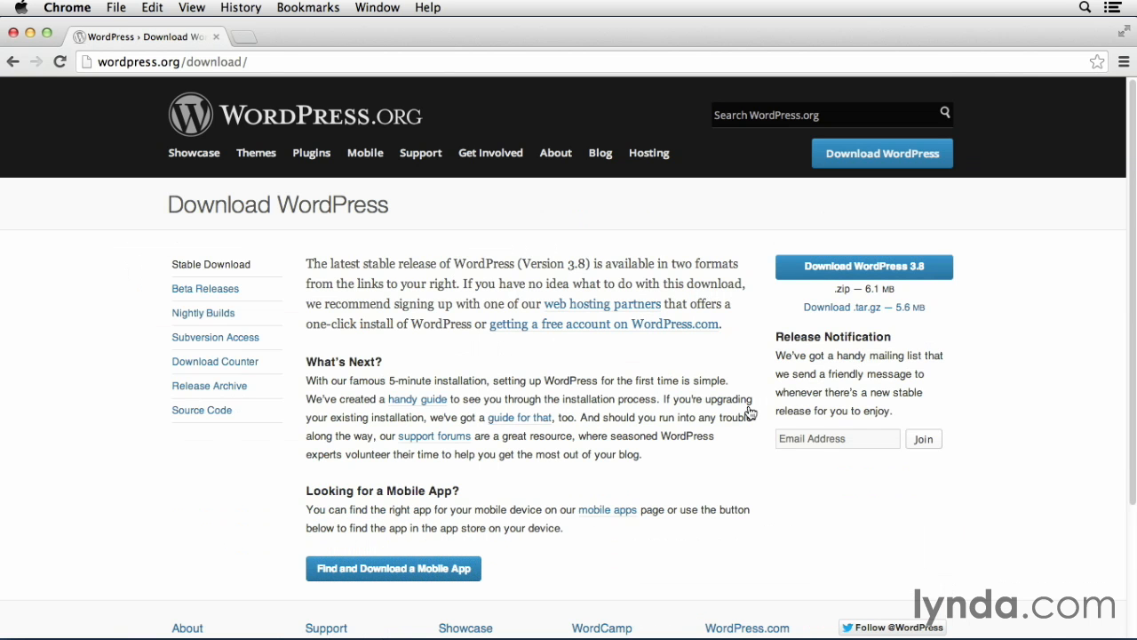
pyautogui.click(876, 269)
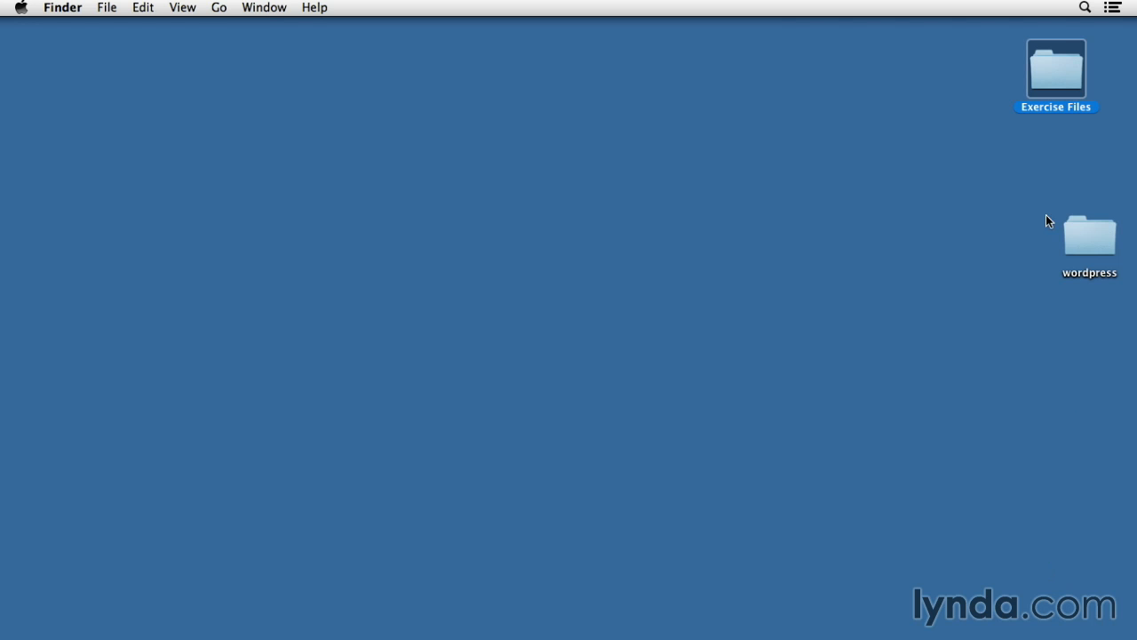
# Move the wordpress folder below Exercise Files and open htdocs in a new Finder window
pyautogui.moveTo(1085, 249); pyautogui.dragTo(1055, 163)
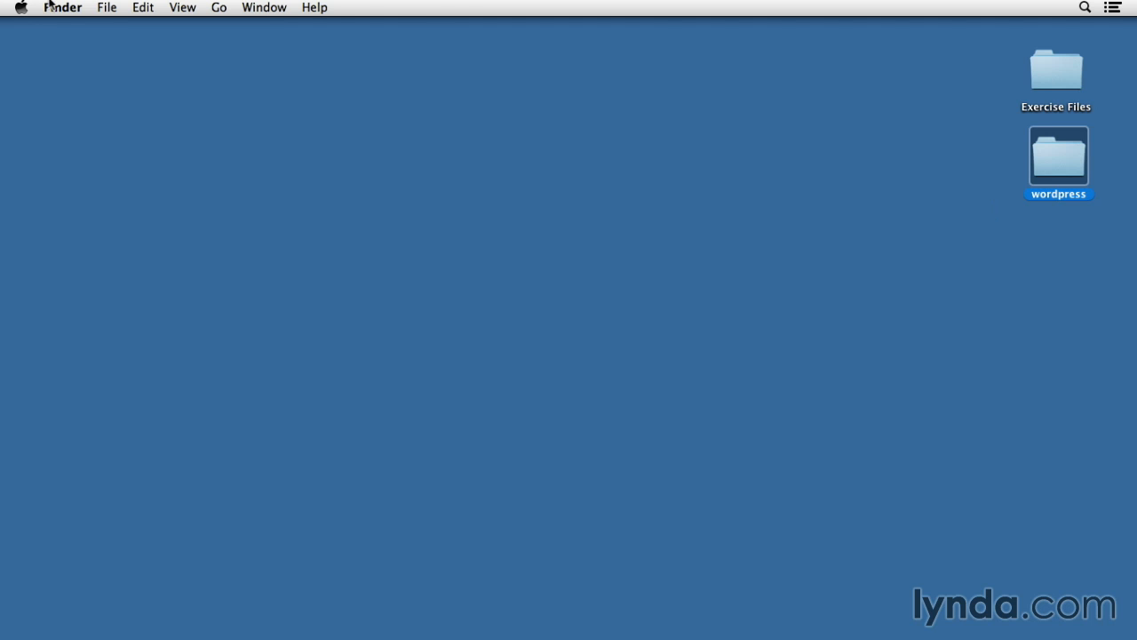
pyautogui.click(108, 11)
pyautogui.click(118, 27)
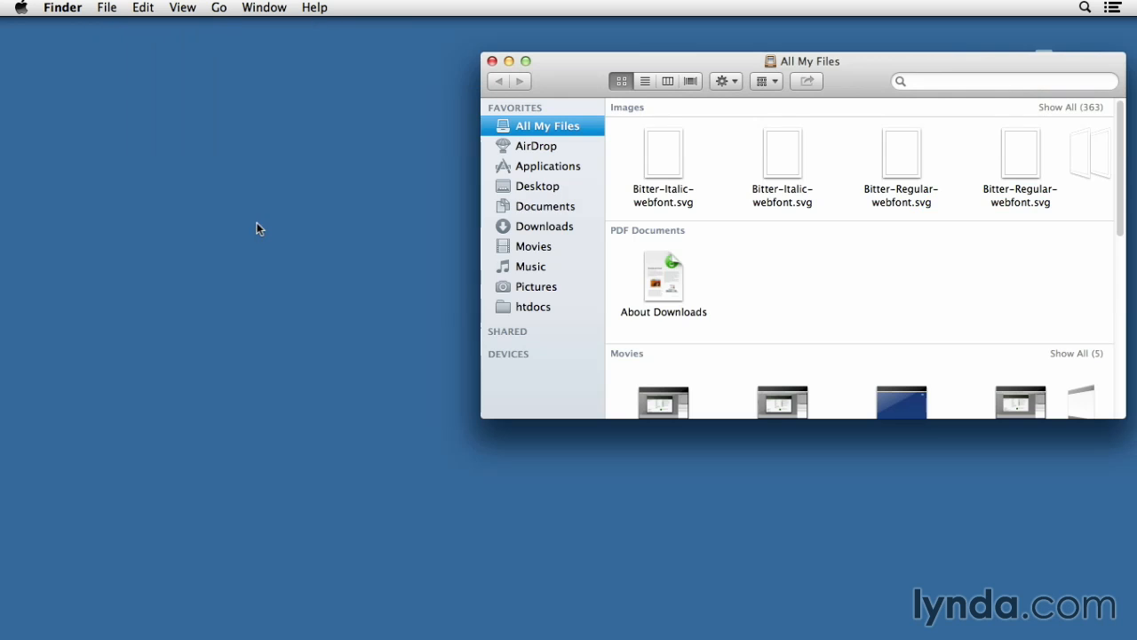
pyautogui.click(533, 308)
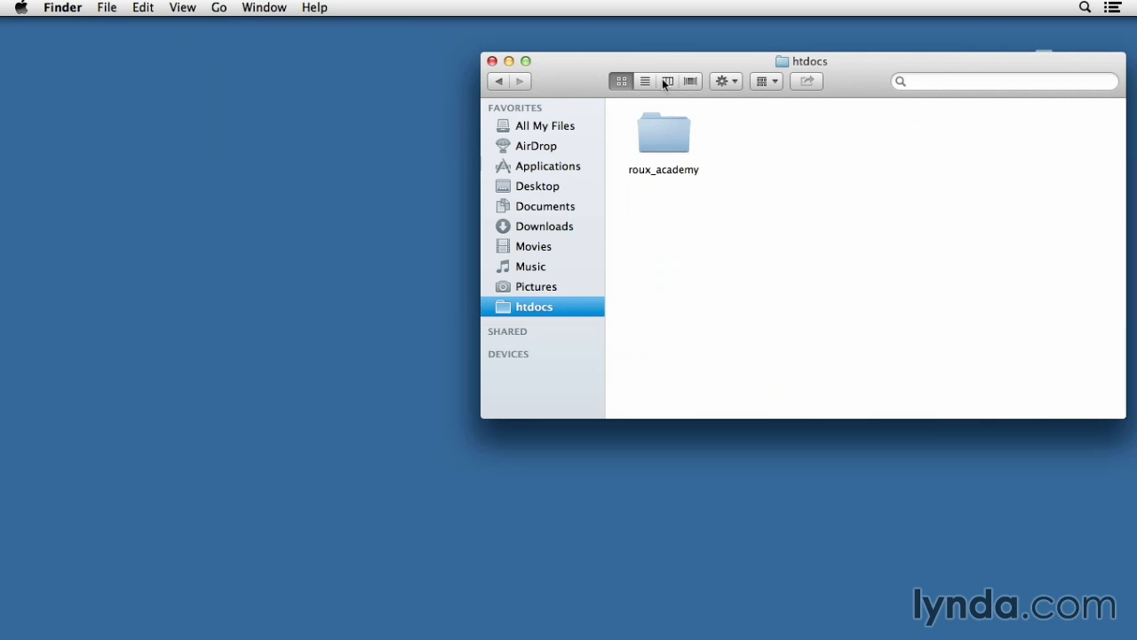
pyautogui.moveTo(567, 61); pyautogui.dragTo(321, 96)
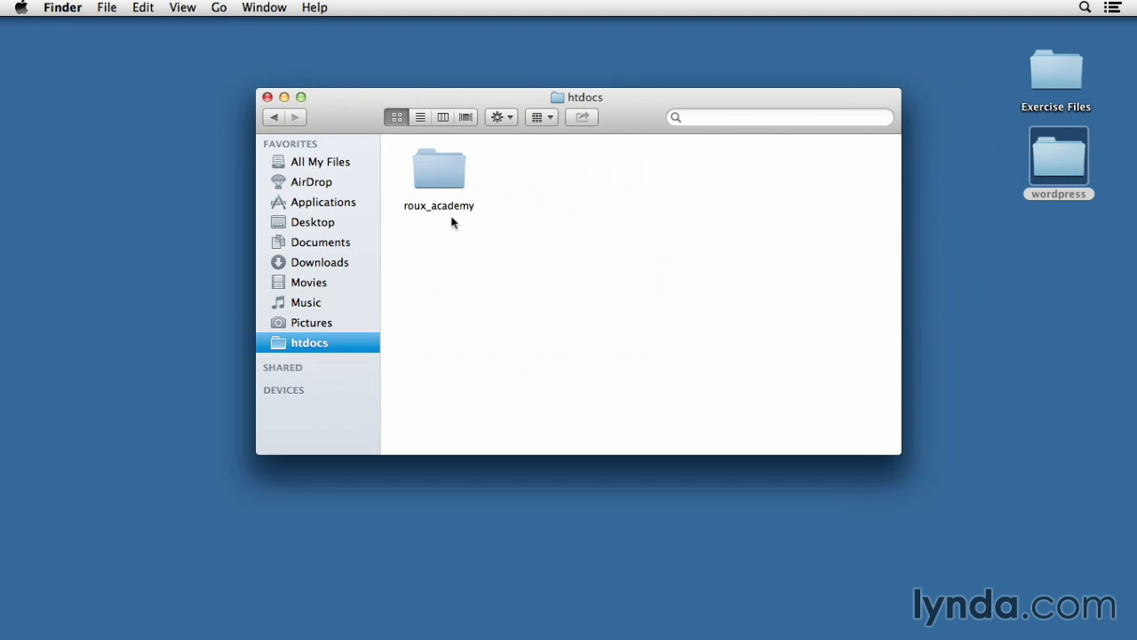
# Open the roux_academy folder and paste the copied wordpress folder into it
pyautogui.click(441, 175)
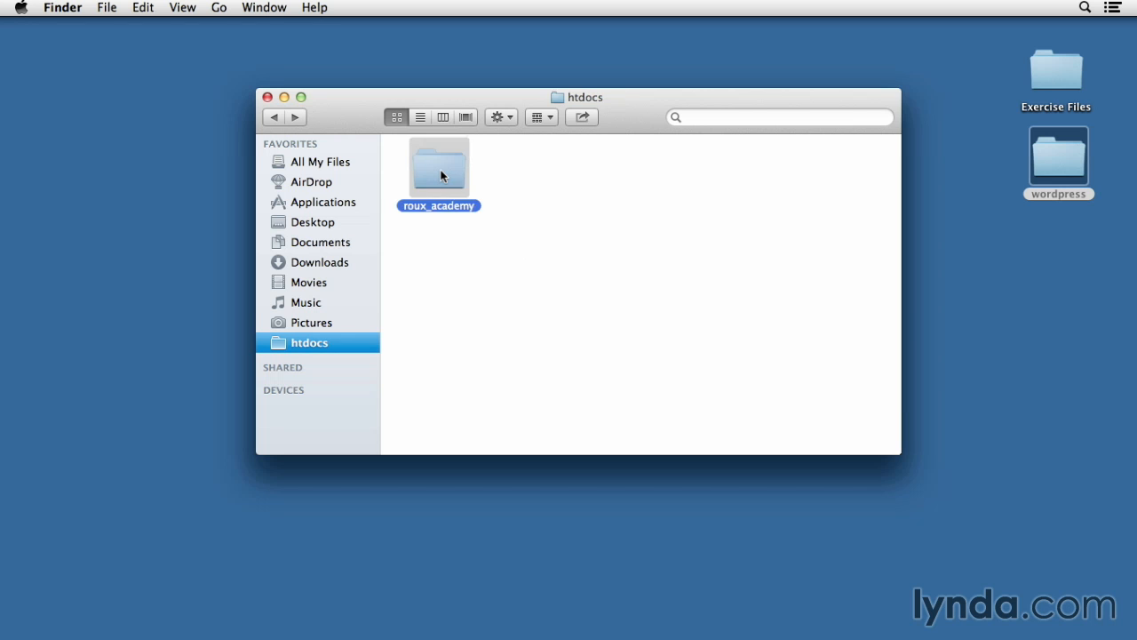
pyautogui.doubleClick(441, 175)
pyautogui.rightClick(483, 216)
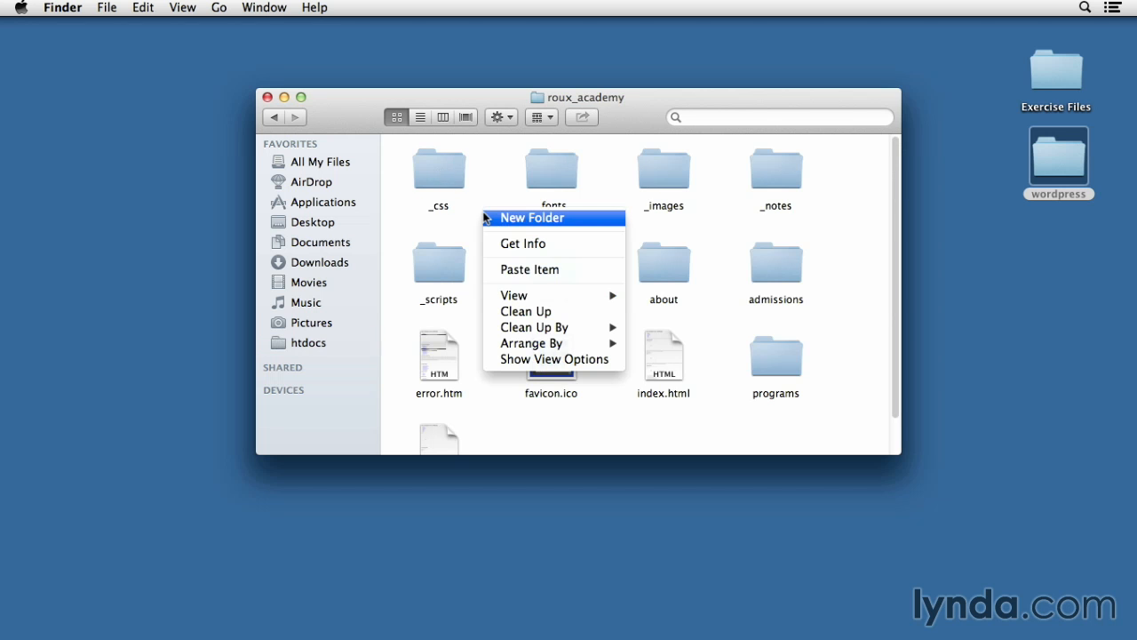
pyautogui.click(517, 271)
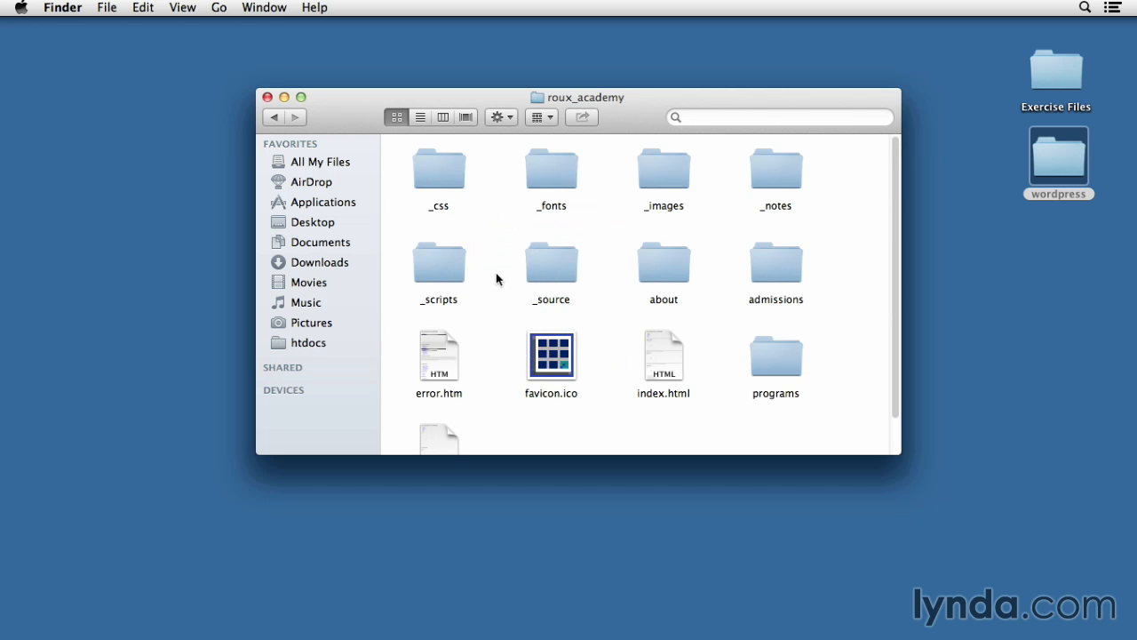
# Rename the wordpress folder inside roux_academy to 'blog'
pyautogui.scroll(-2, 492, 266)
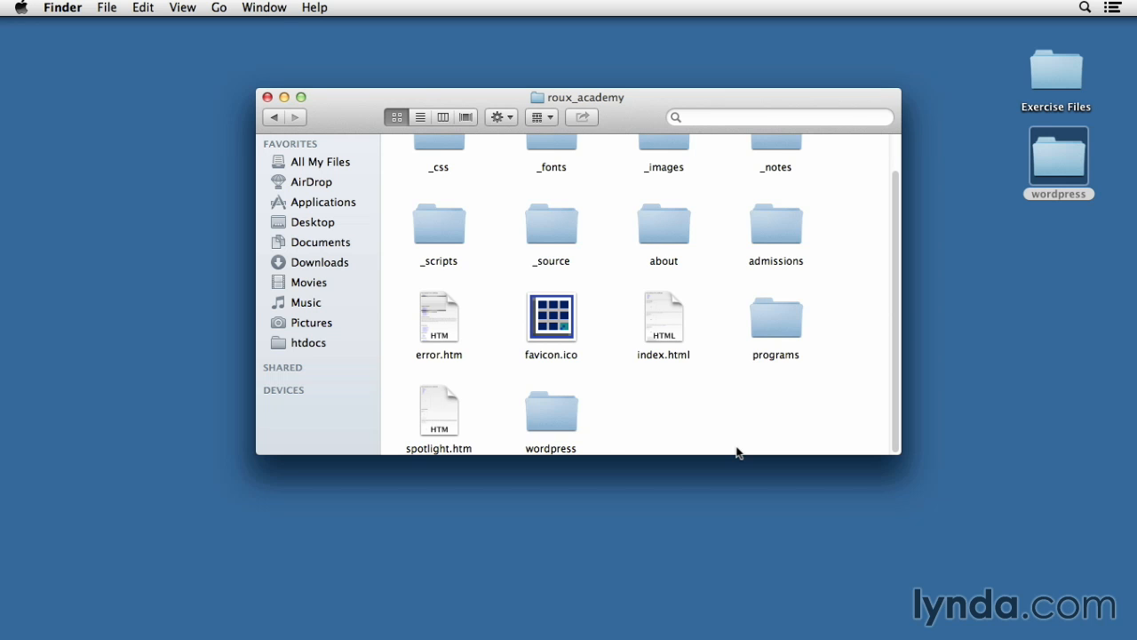
pyautogui.click(552, 448)
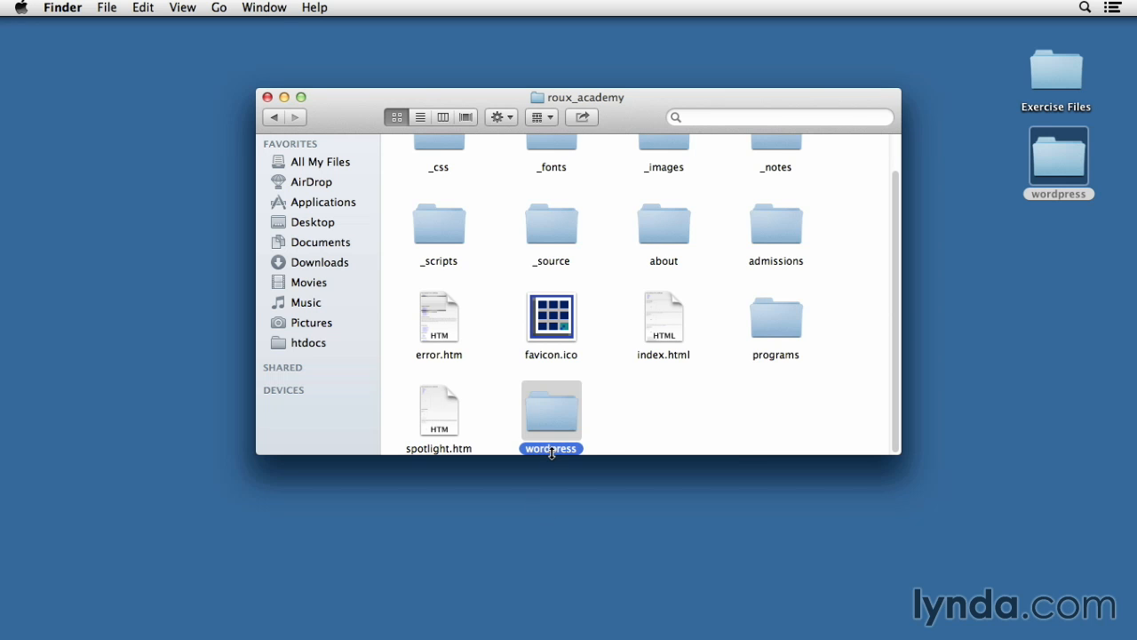
pyautogui.click(551, 448)
pyautogui.write('blog')
pyautogui.press('Return')
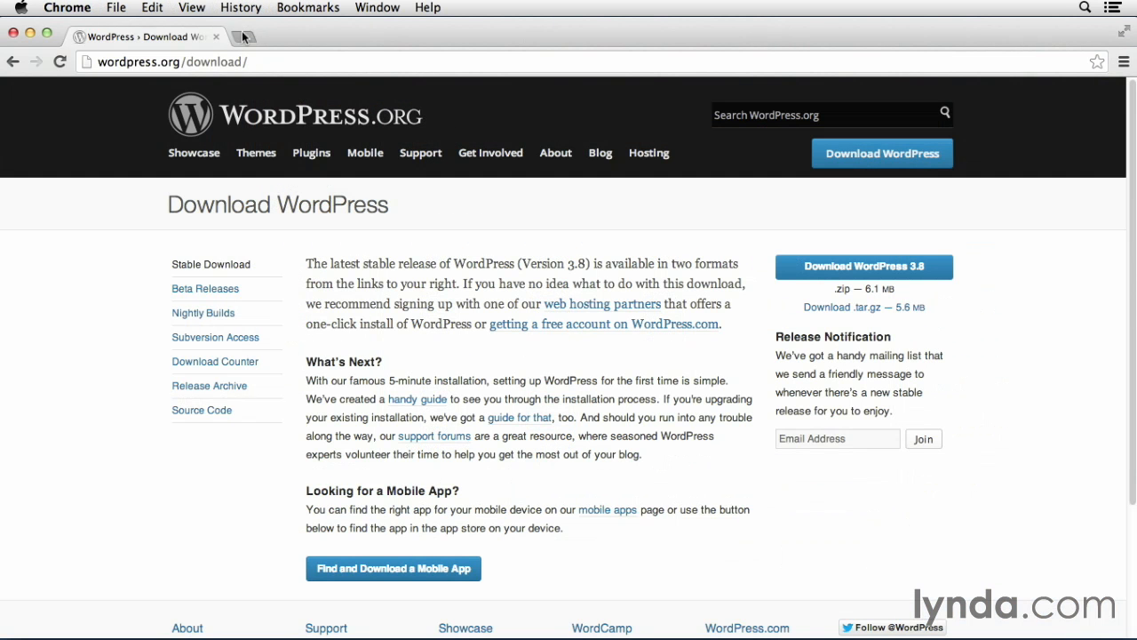
pyautogui.click(242, 37)
pyautogui.write('http')
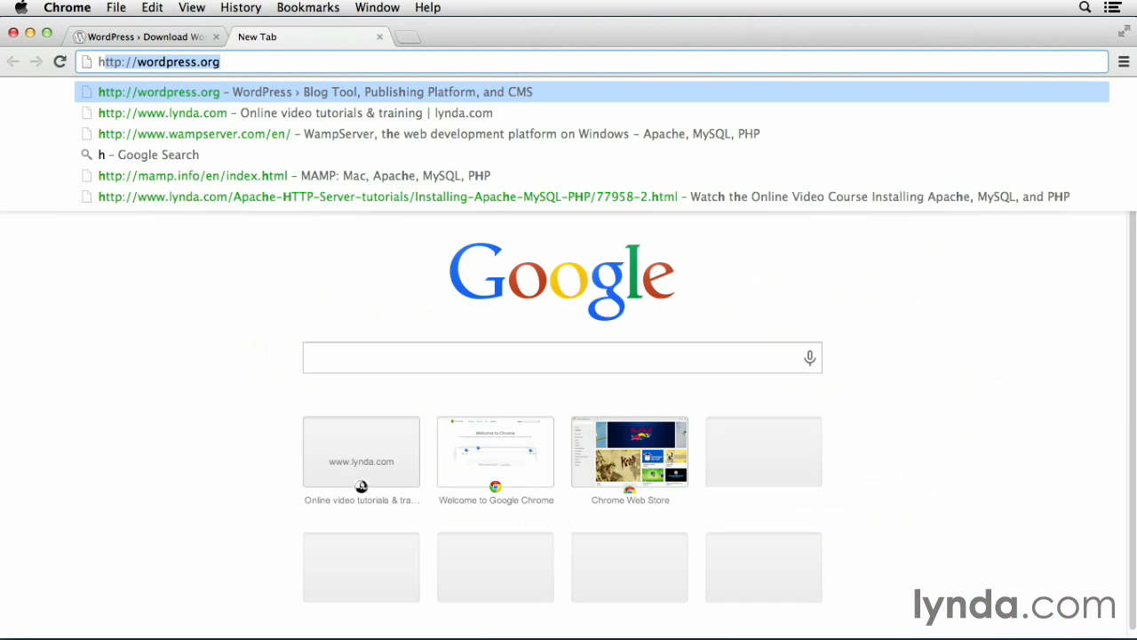
pyautogui.write('://')
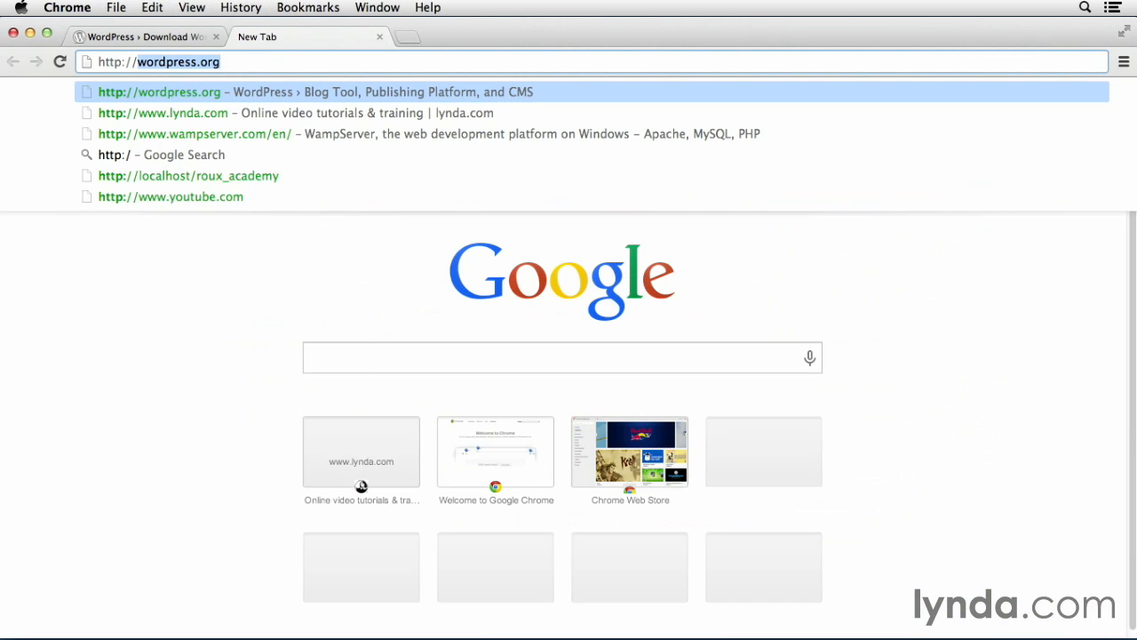
pyautogui.write('localhost/')
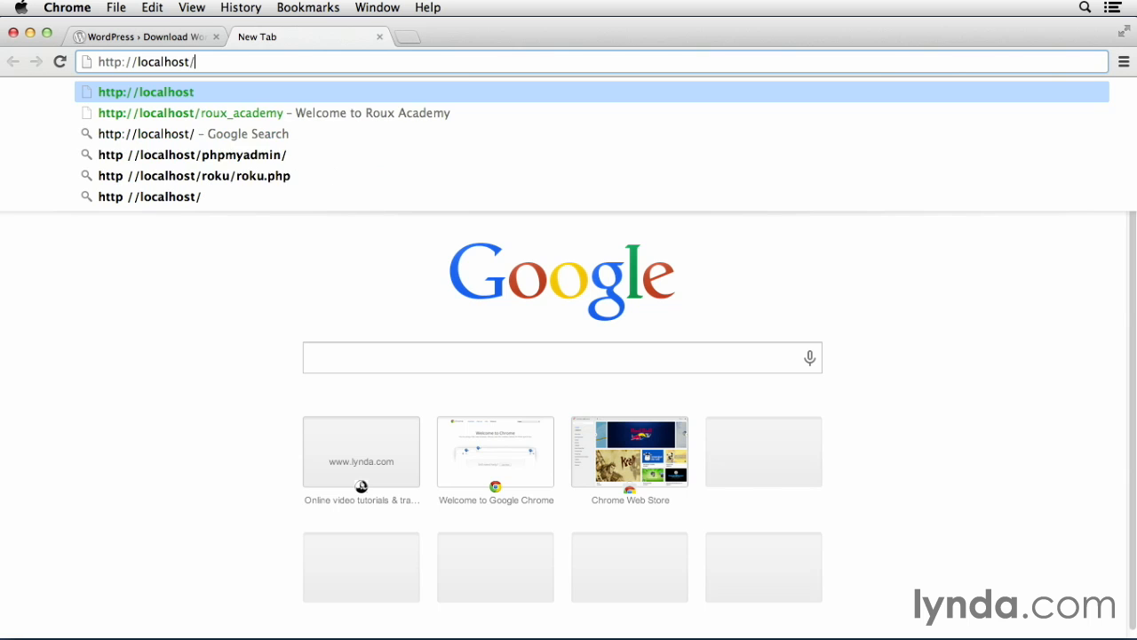
pyautogui.write('roux_')
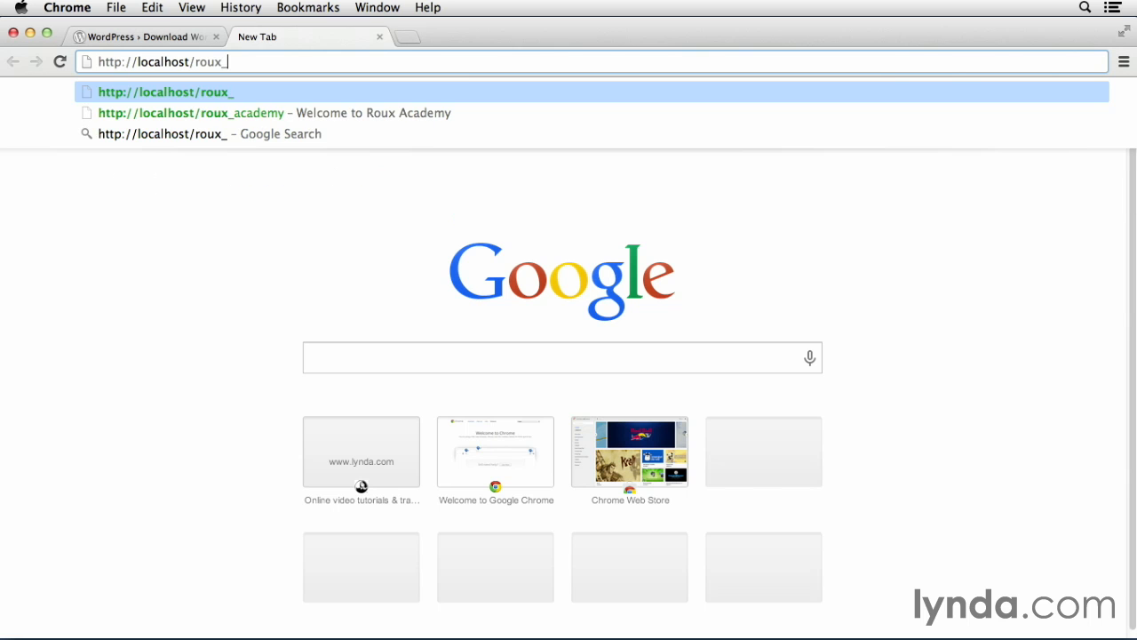
pyautogui.write('acade')
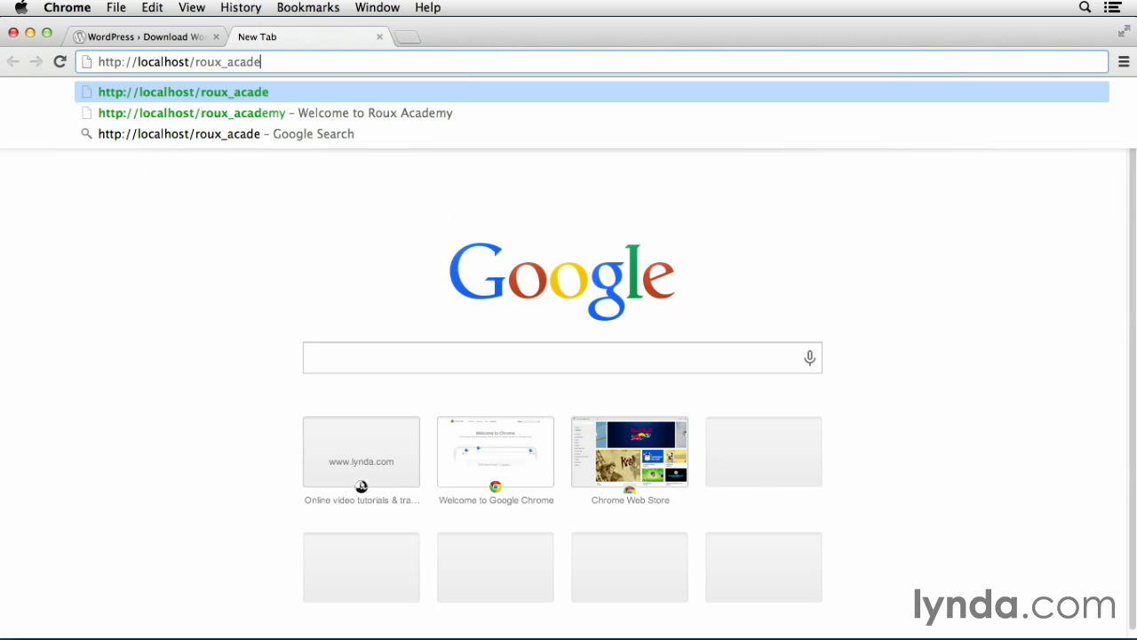
pyautogui.write('my/bl')
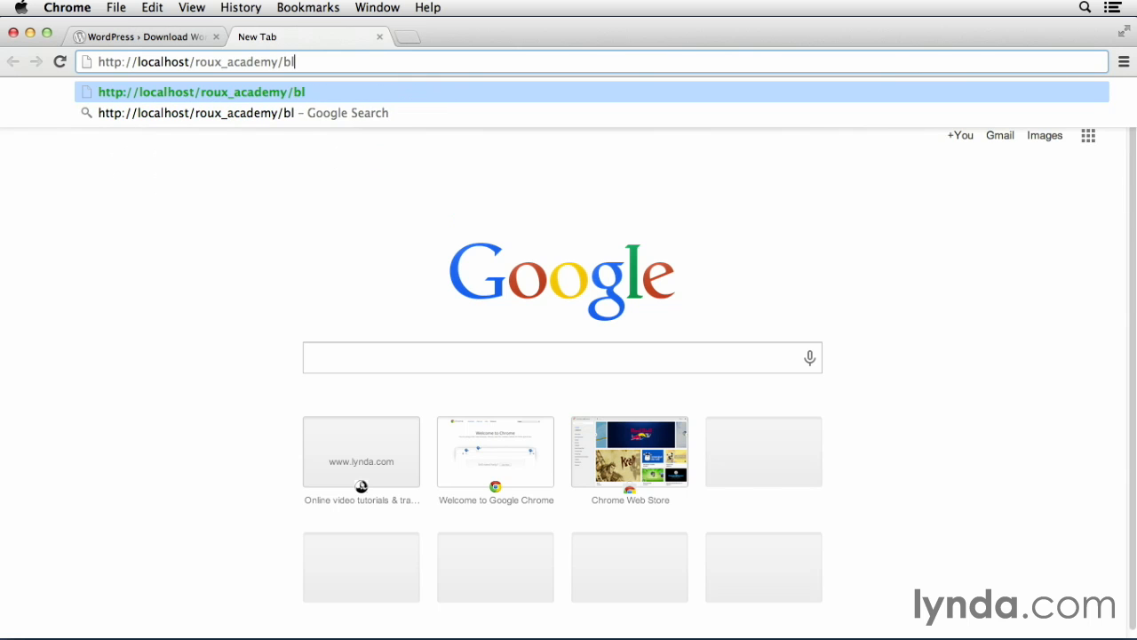
pyautogui.write('og/')
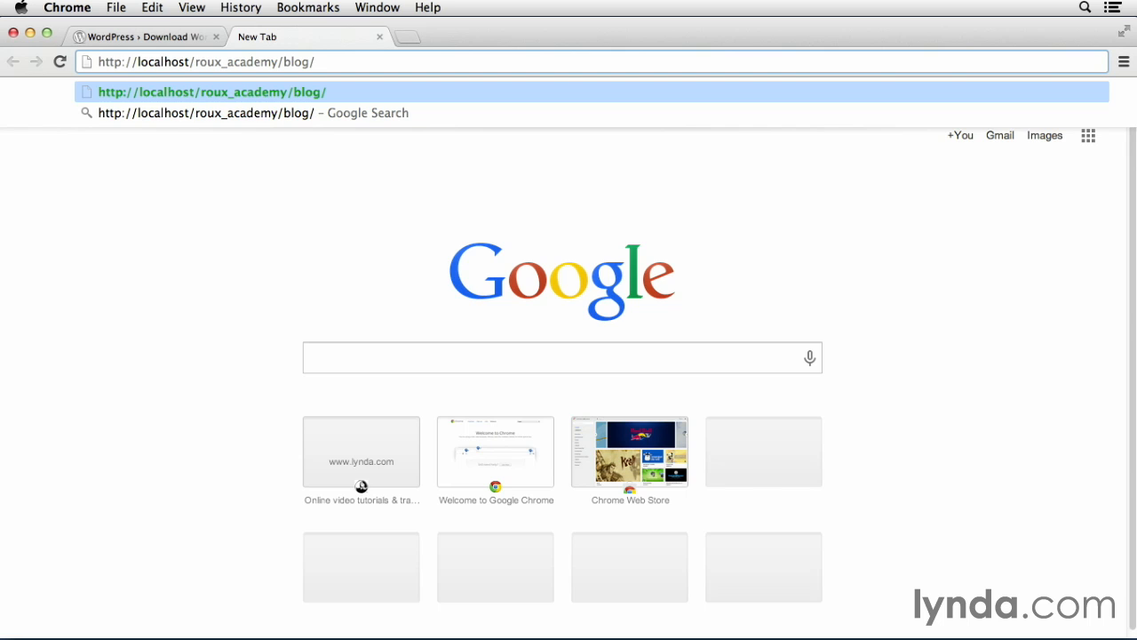
pyautogui.press('Return')
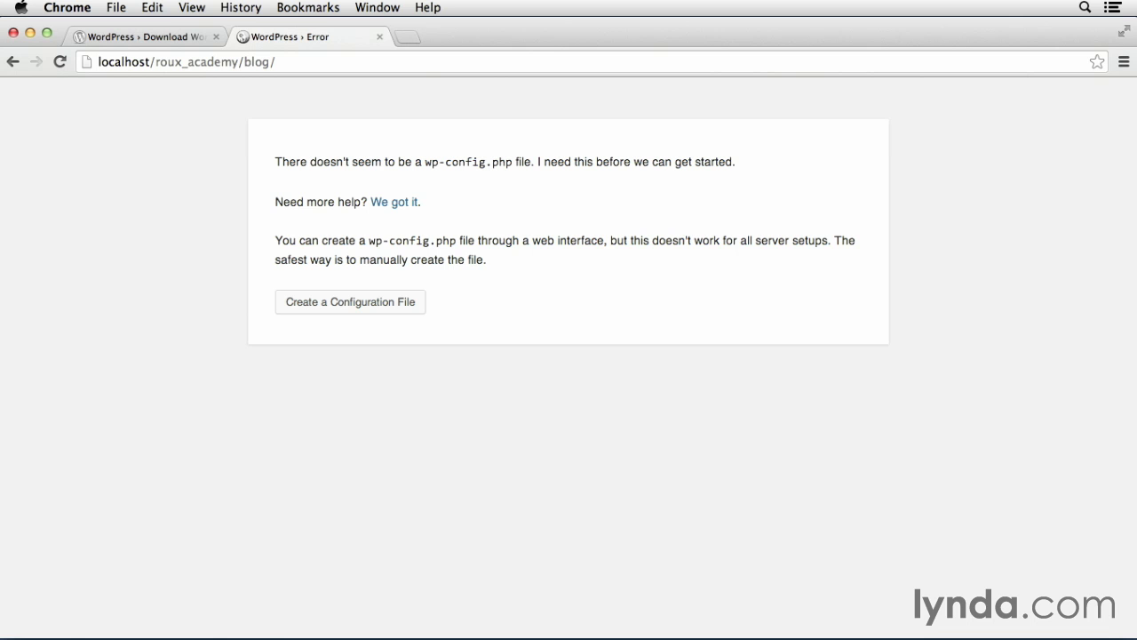
# Start creating the configuration file and set the database name to rouxblog
pyautogui.click(329, 307)
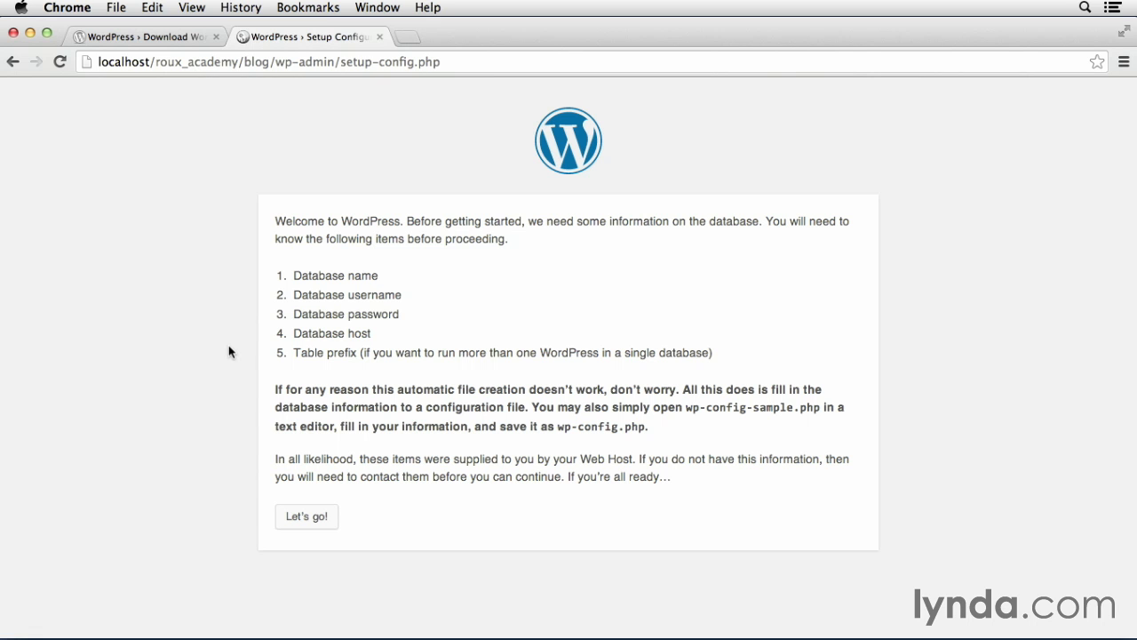
pyautogui.click(308, 519)
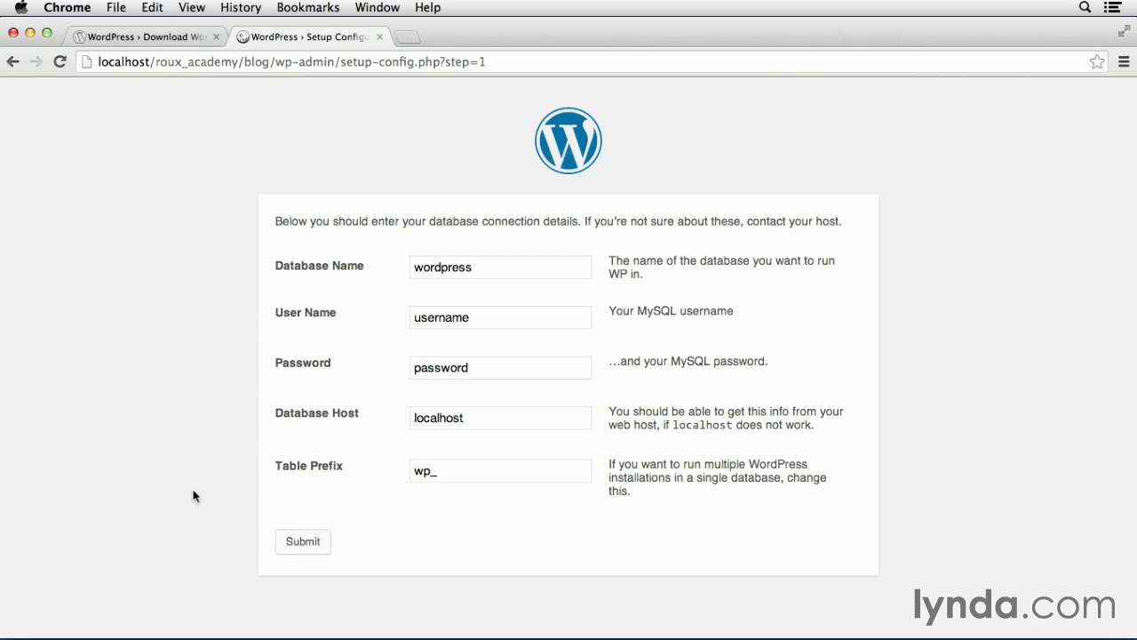
pyautogui.doubleClick(432, 267)
pyautogui.write('ro')
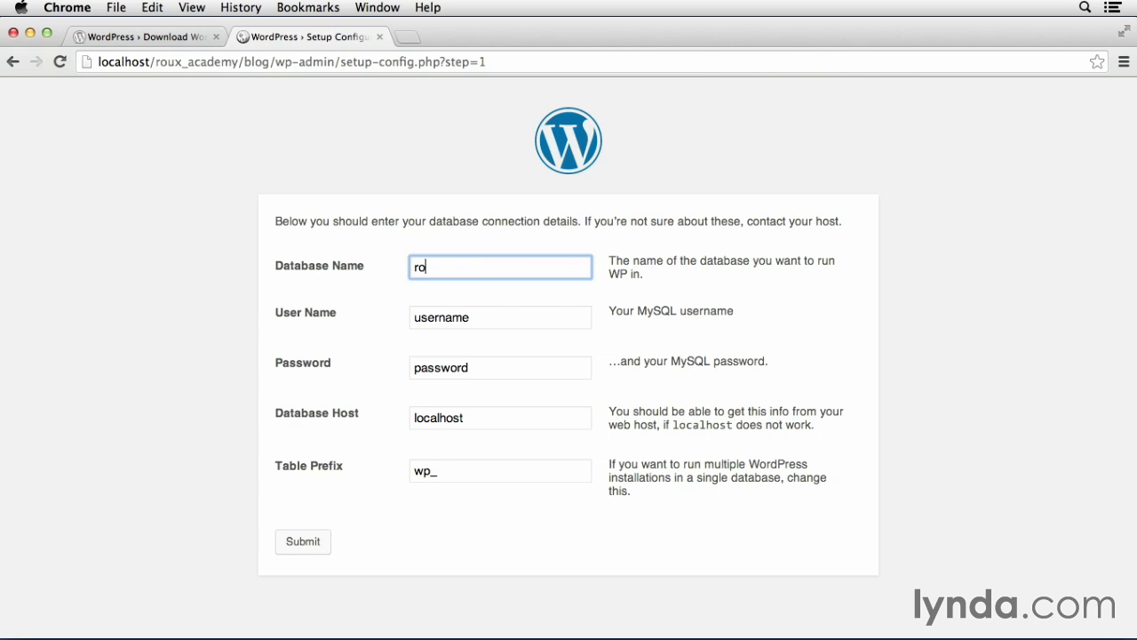
pyautogui.write('uxblog')
# Enter user name root, the database password, localhost host and table prefix pw_, then submit
pyautogui.press('Tab')
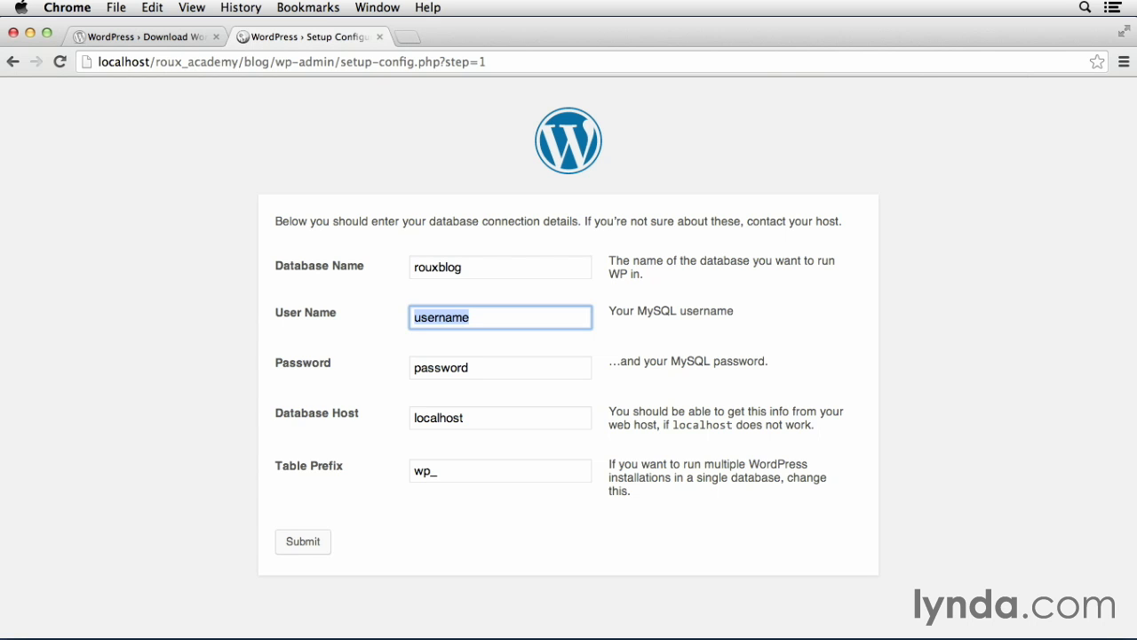
pyautogui.write('root')
pyautogui.press('Tab')
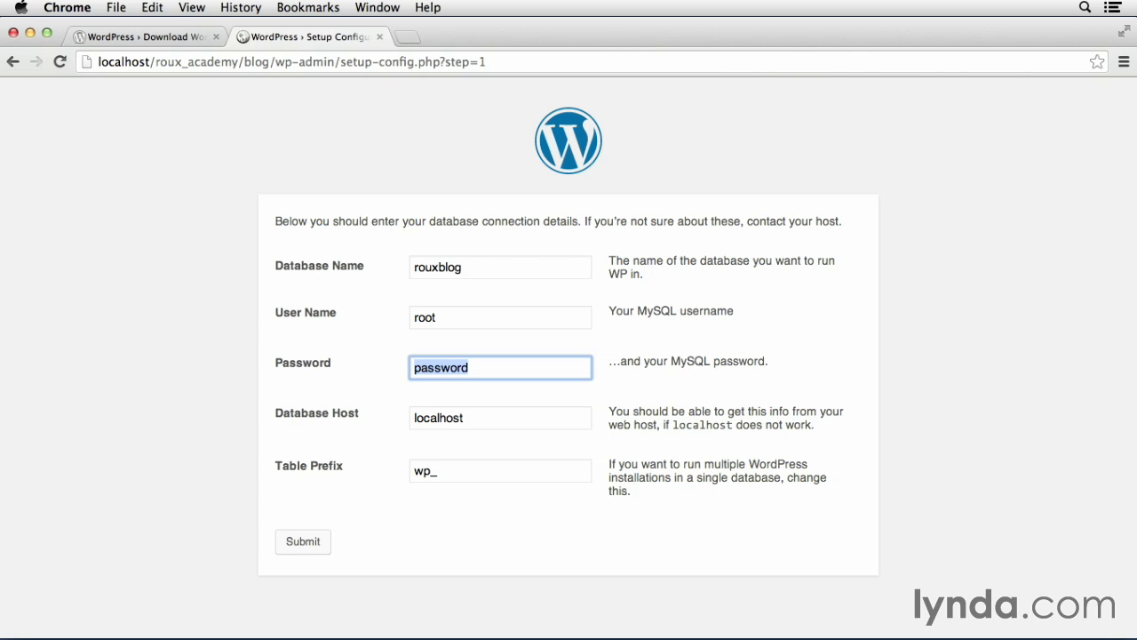
pyautogui.write('root')
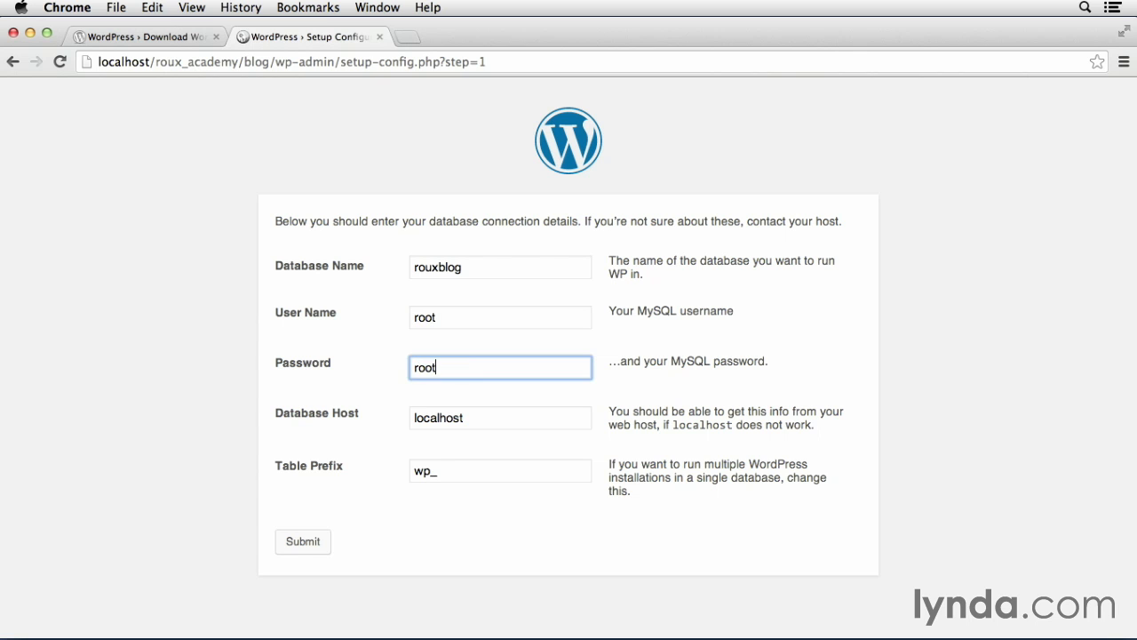
pyautogui.press('Tab')
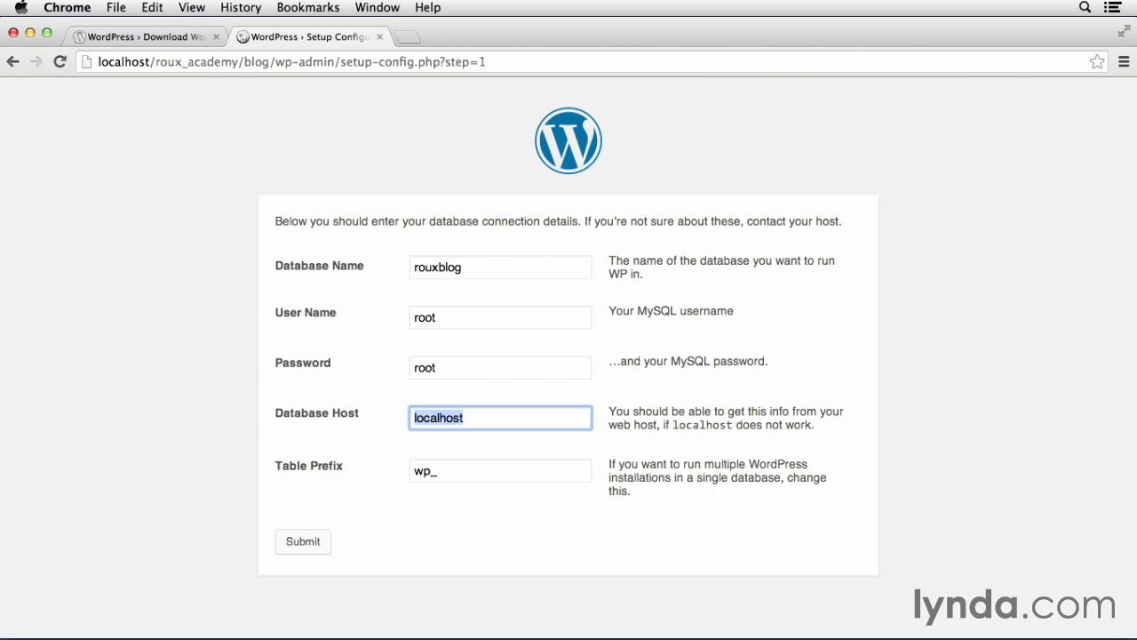
pyautogui.press('Tab')
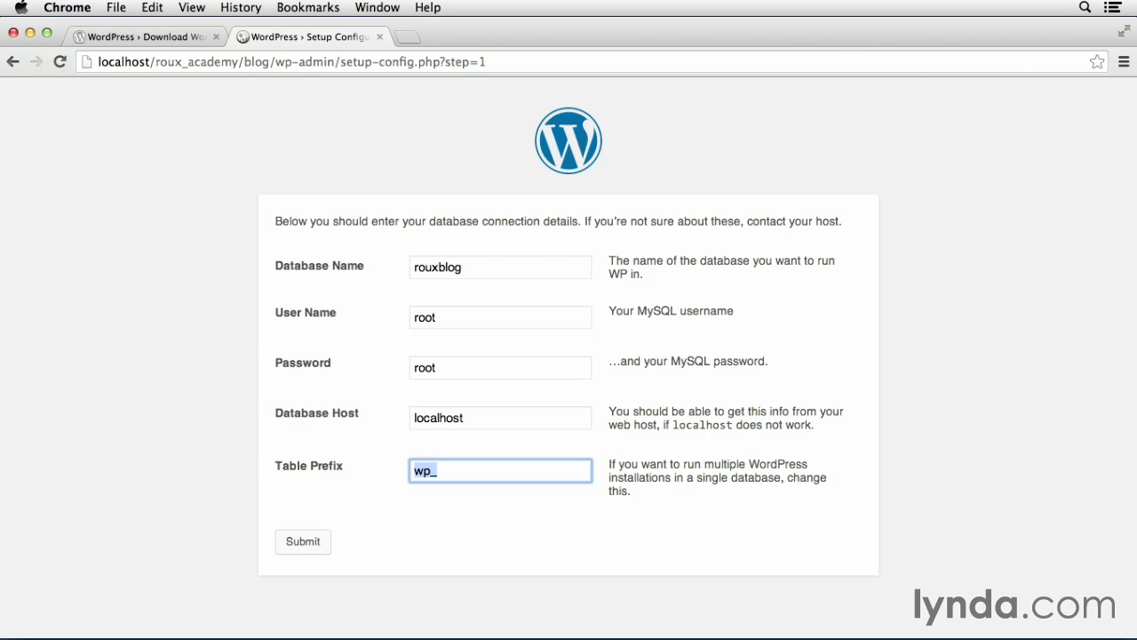
pyautogui.write('pw_')
pyautogui.click(304, 544)
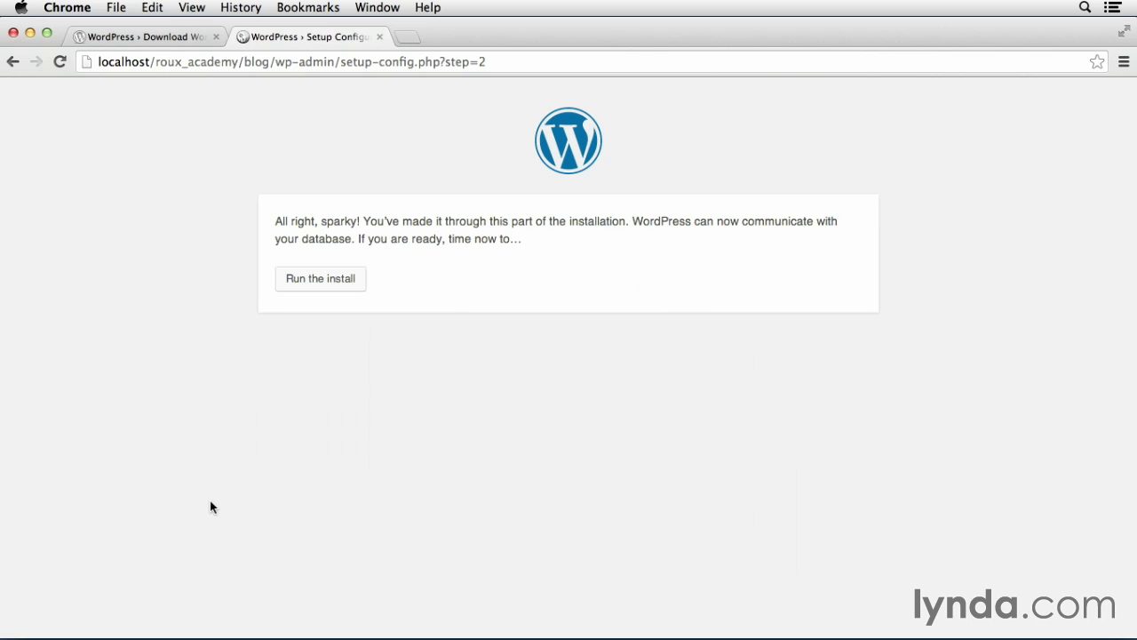
# Run the install and enter site title 'Roux Academy' and an admin username
pyautogui.click(327, 281)
pyautogui.scroll(-3, 1132, 329)
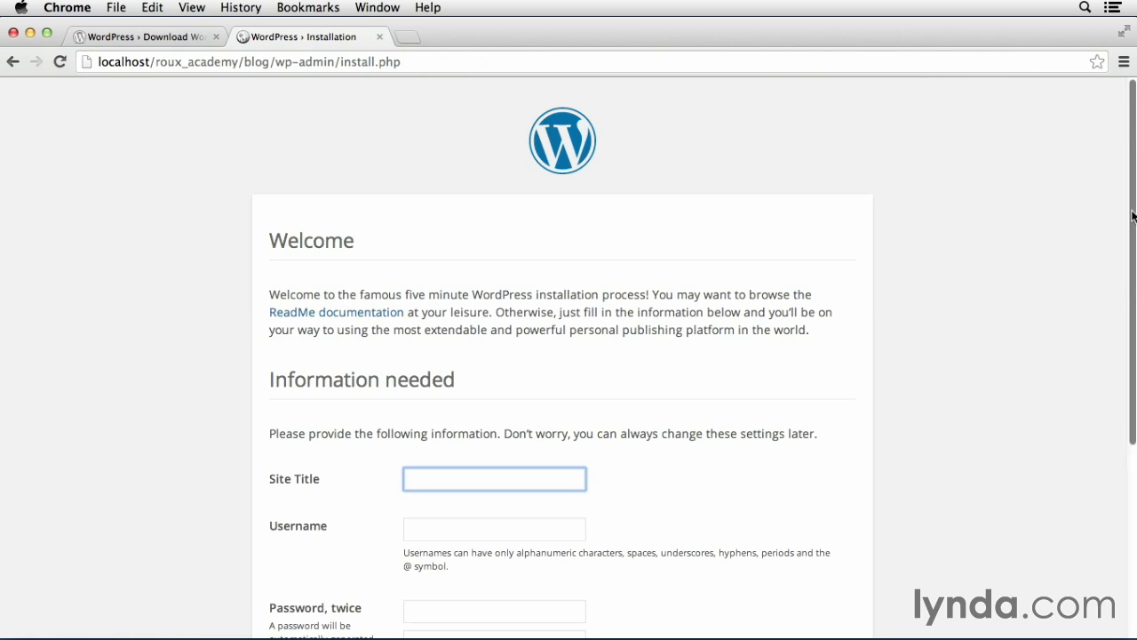
pyautogui.scroll(-3, 1132, 329)
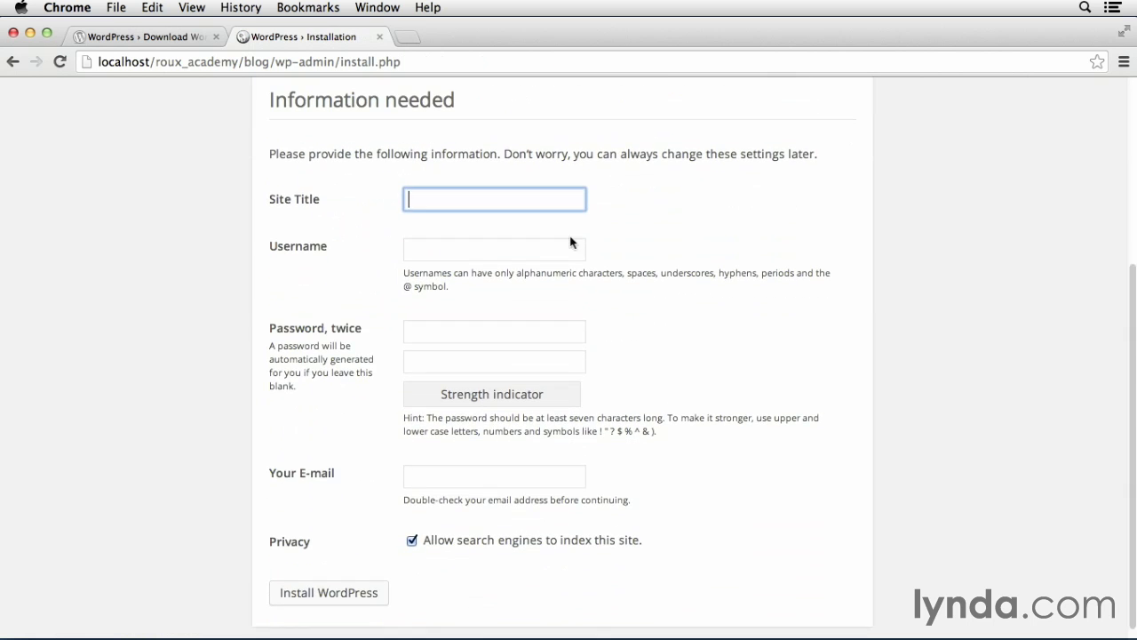
pyautogui.write('Roux Academy')
pyautogui.press('Tab')
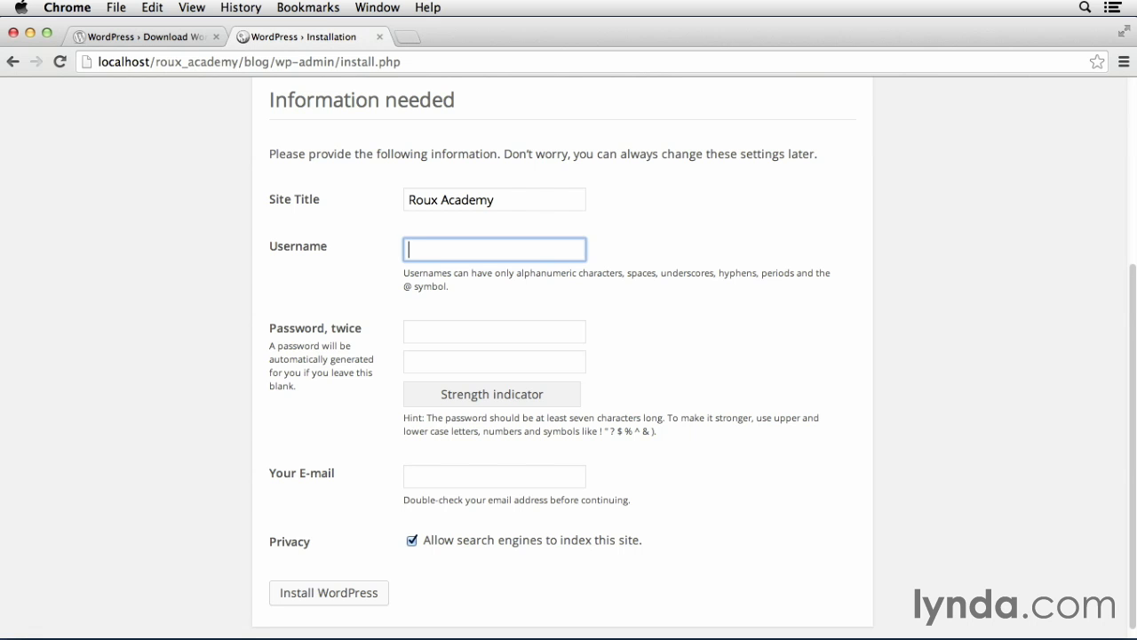
pyautogui.write('adm1n-jl')
# Enter and confirm the admin password, fill in the admin e-mail, and install WordPress
pyautogui.press('Tab')
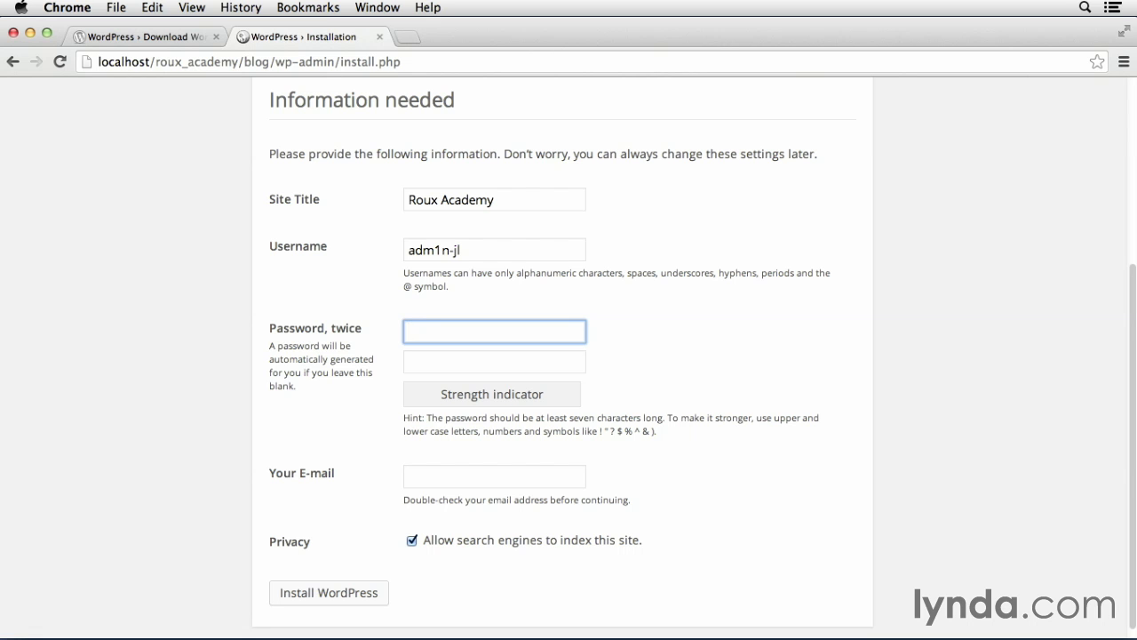
pyautogui.write('••')
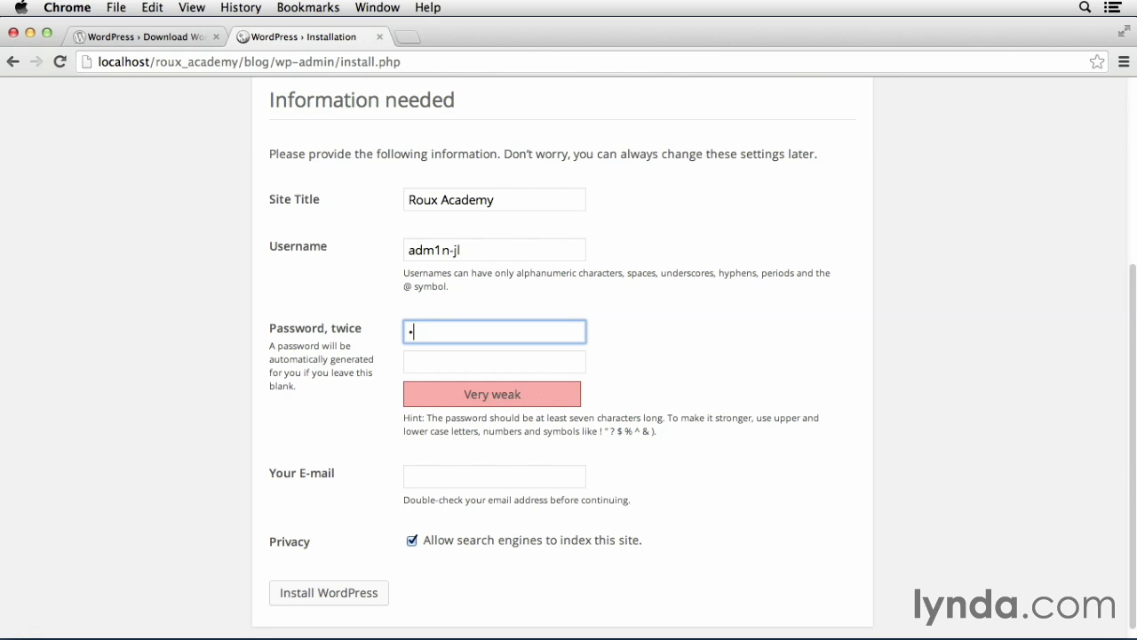
pyautogui.write('••••••••')
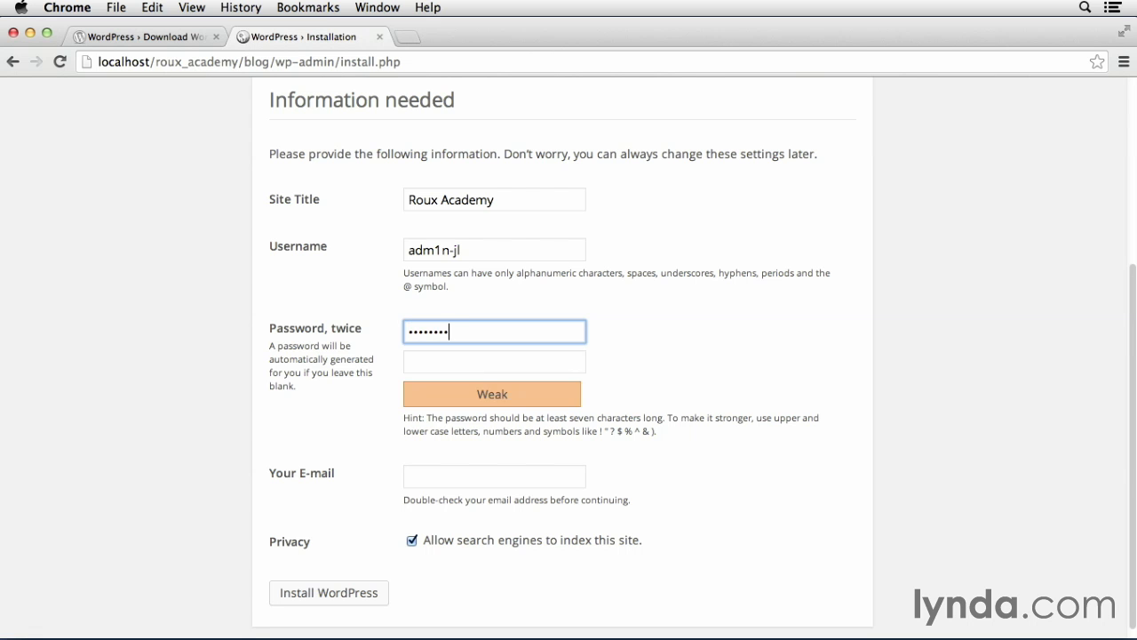
pyautogui.press('Tab')
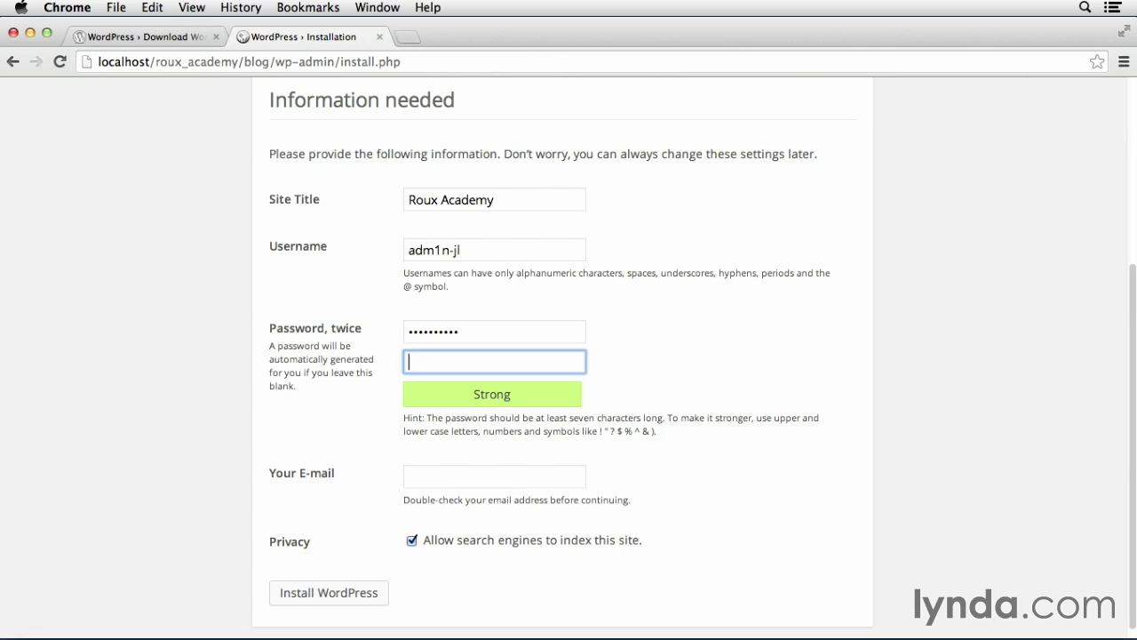
pyautogui.write('•••••••••')
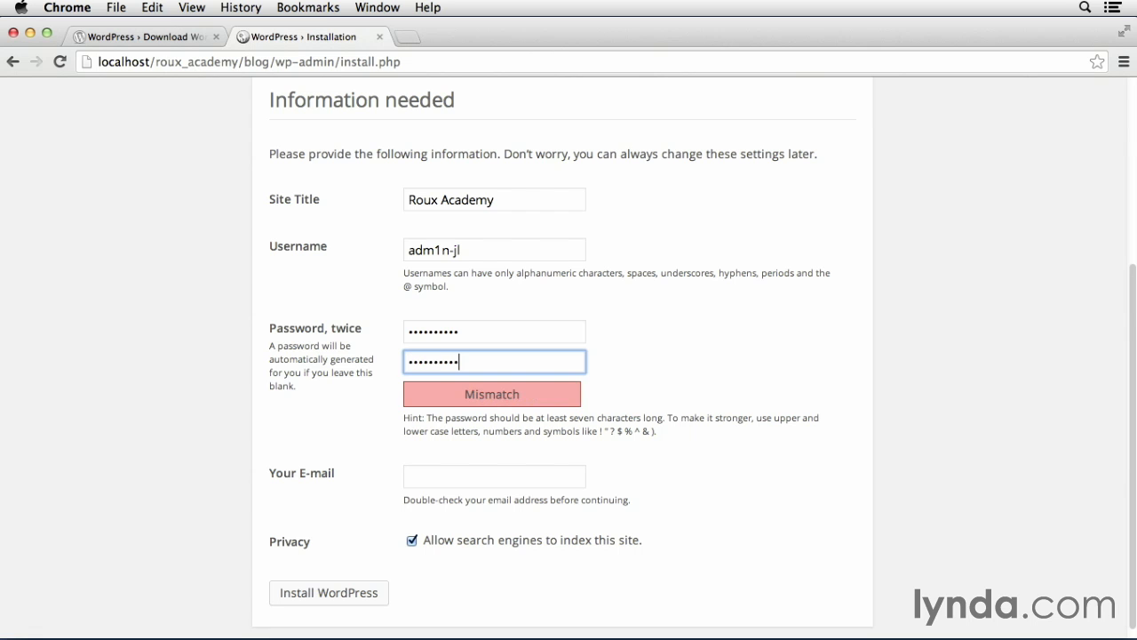
pyautogui.write('•')
pyautogui.press('Tab')
pyautogui.write('•••••••••••')
pyautogui.press('Tab')
pyautogui.write('.com')
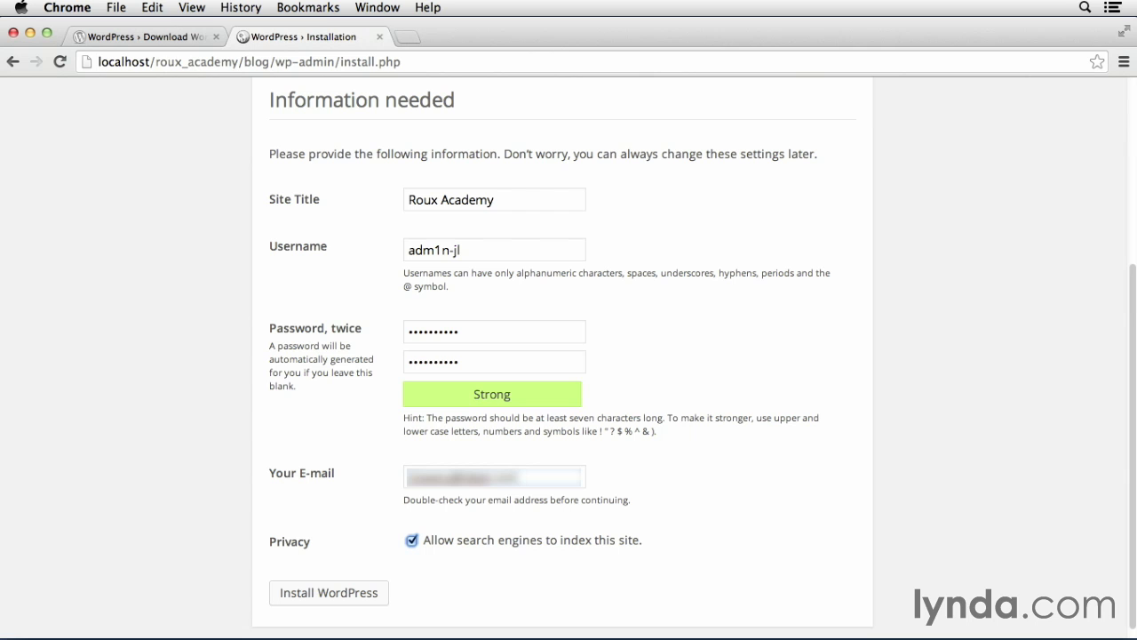
pyautogui.click(330, 595)
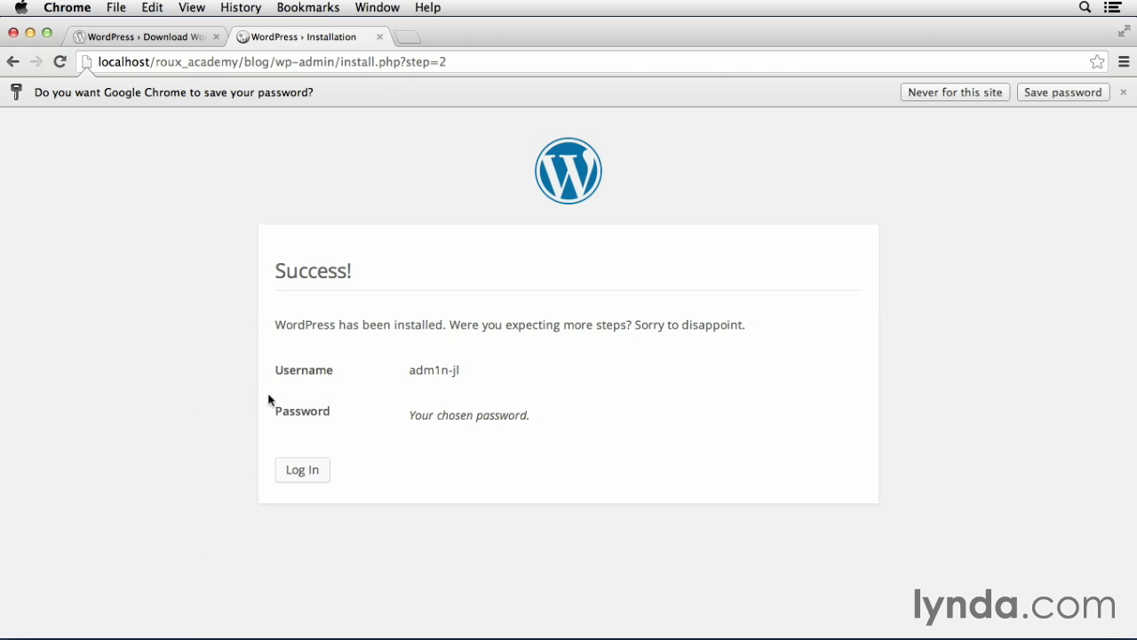
# Log in to the dashboard with the new admin username and password
pyautogui.click(303, 471)
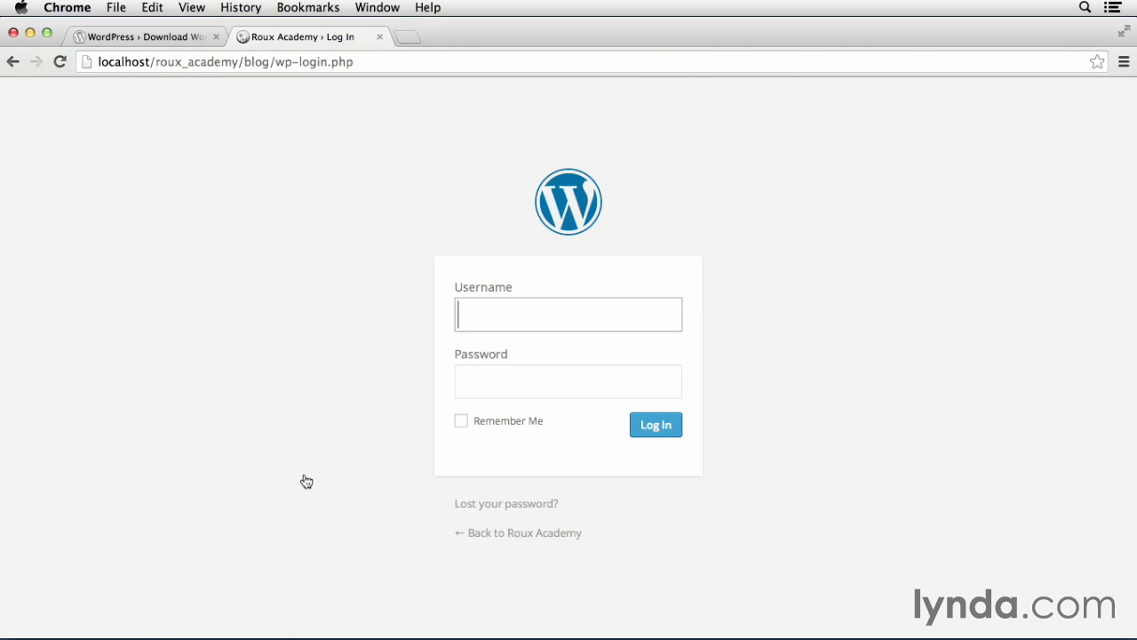
pyautogui.write('adm1n-jl')
pyautogui.press('Tab')
pyautogui.write('••••••••••')
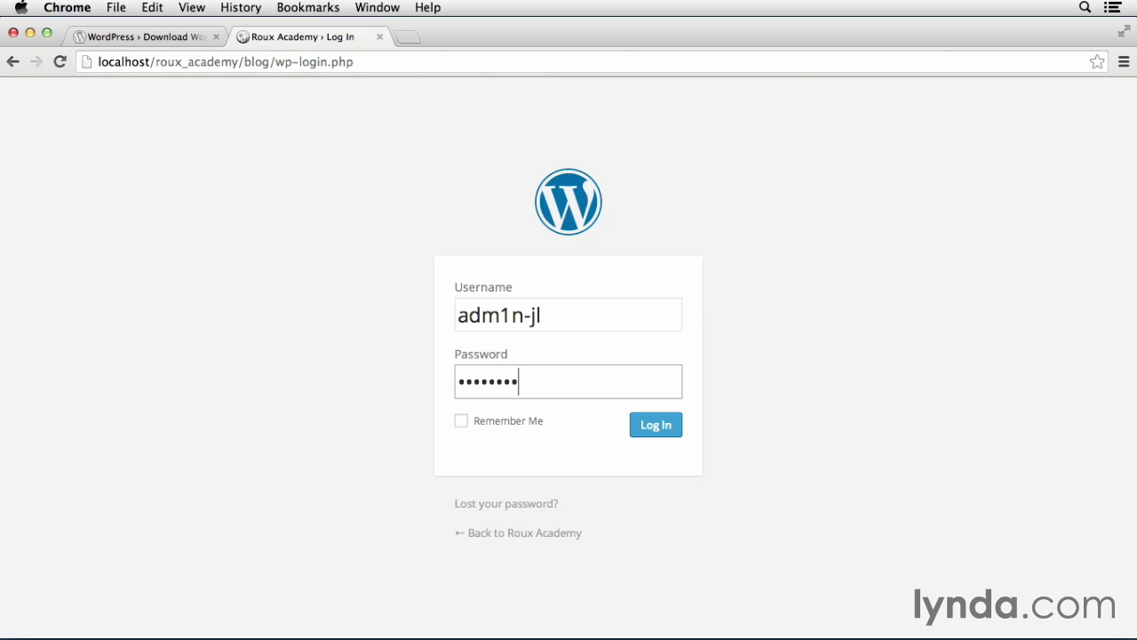
pyautogui.click(666, 426)
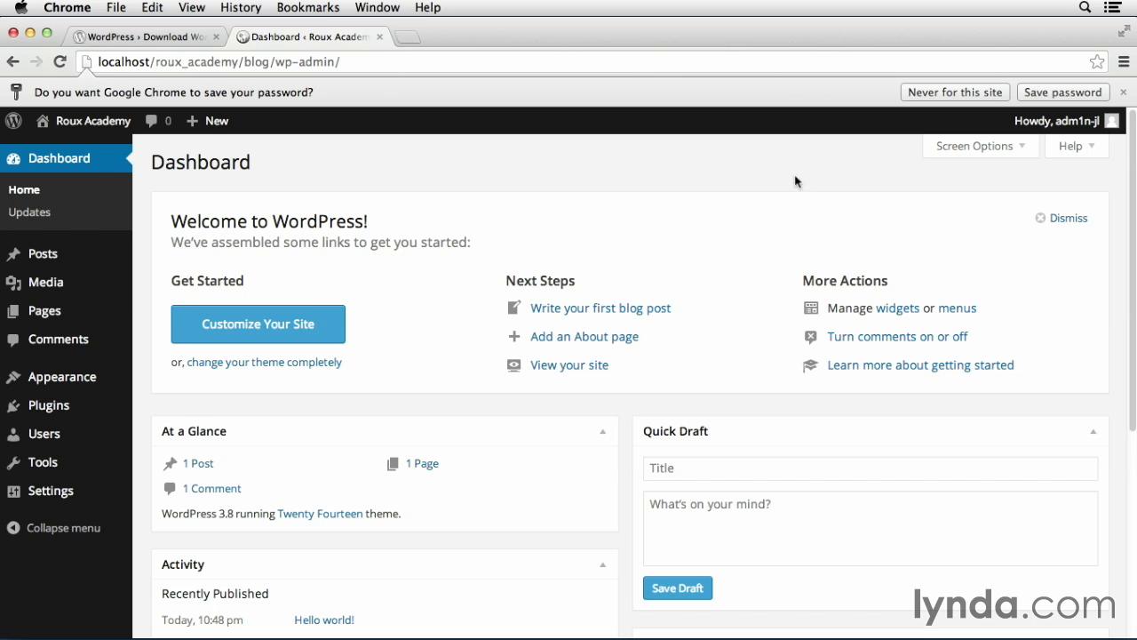
# Dismiss the Welcome to WordPress panel and visit the site from the Roux Academy admin-bar menu
pyautogui.click(1069, 220)
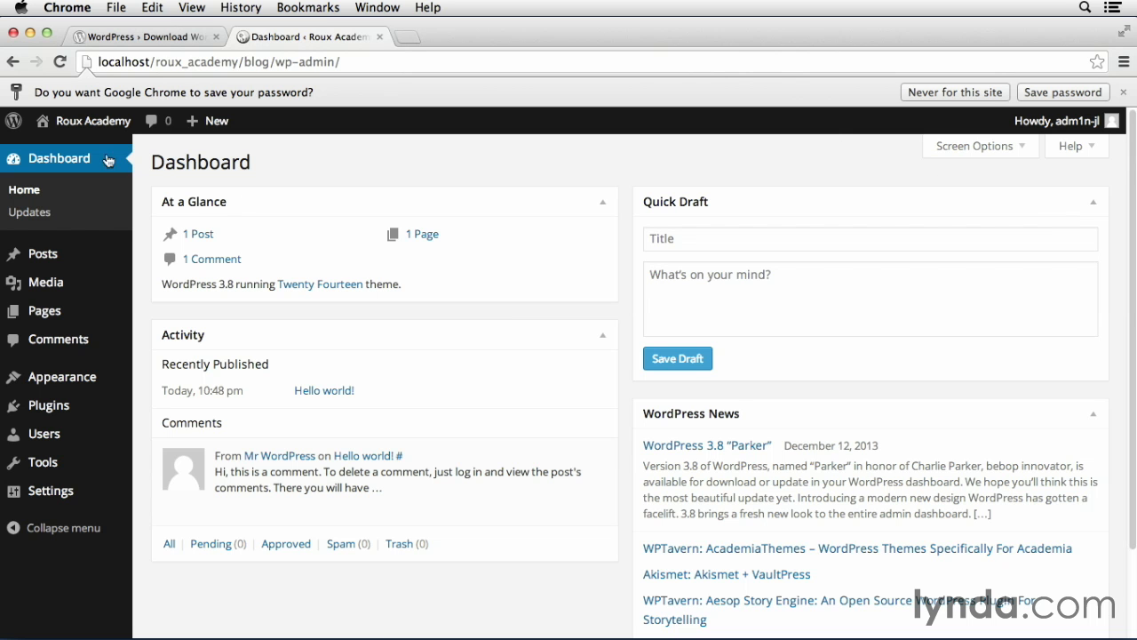
pyautogui.moveTo(87, 131)
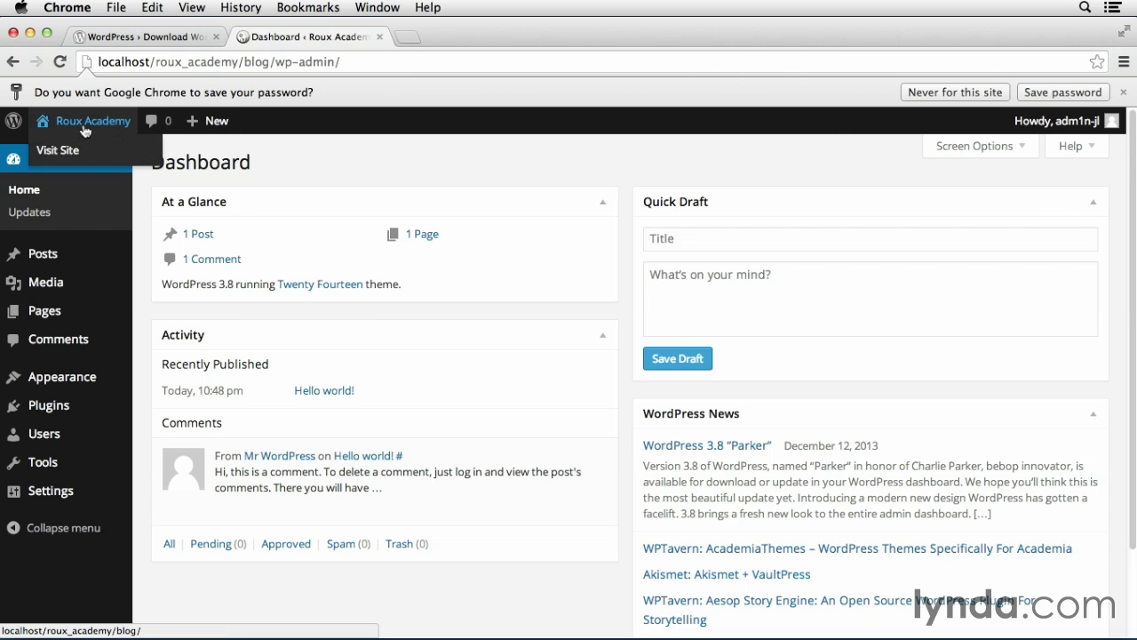
pyautogui.click(86, 144)
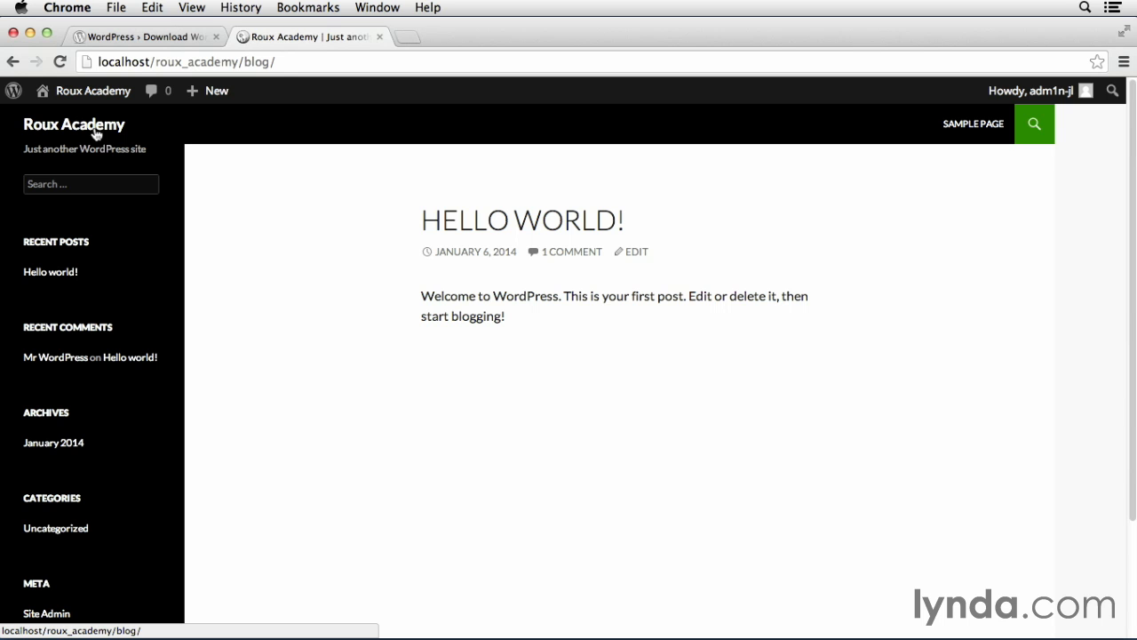
# Open the blog's Sample Page and scroll through its text and Leave a Reply form
pyautogui.click(972, 127)
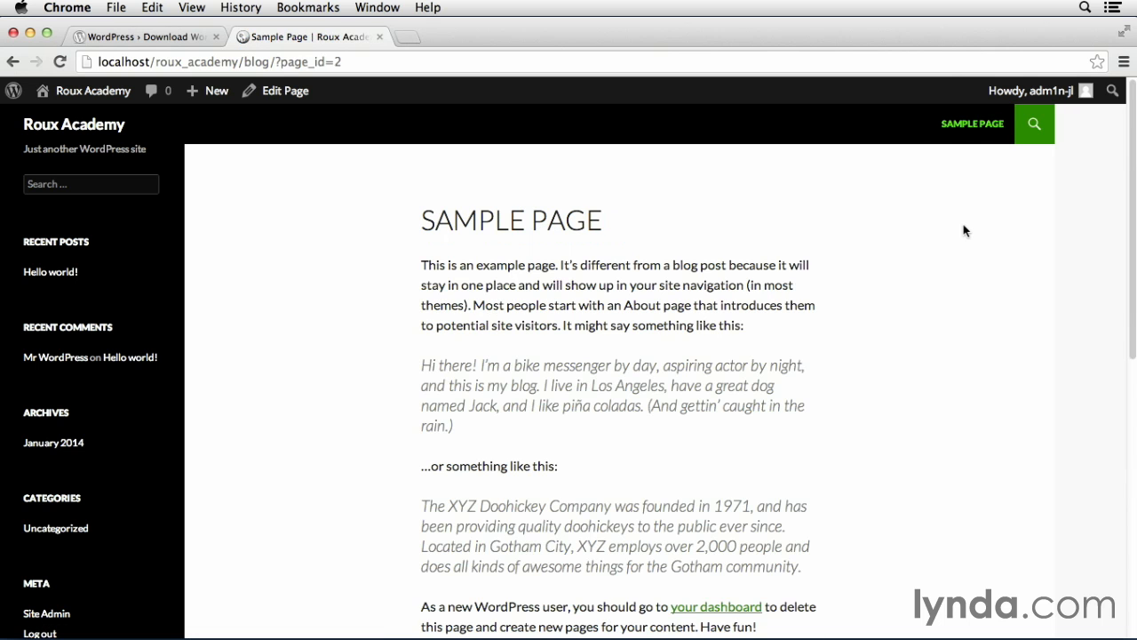
pyautogui.moveTo(1132, 159); pyautogui.dragTo(1134, 445)
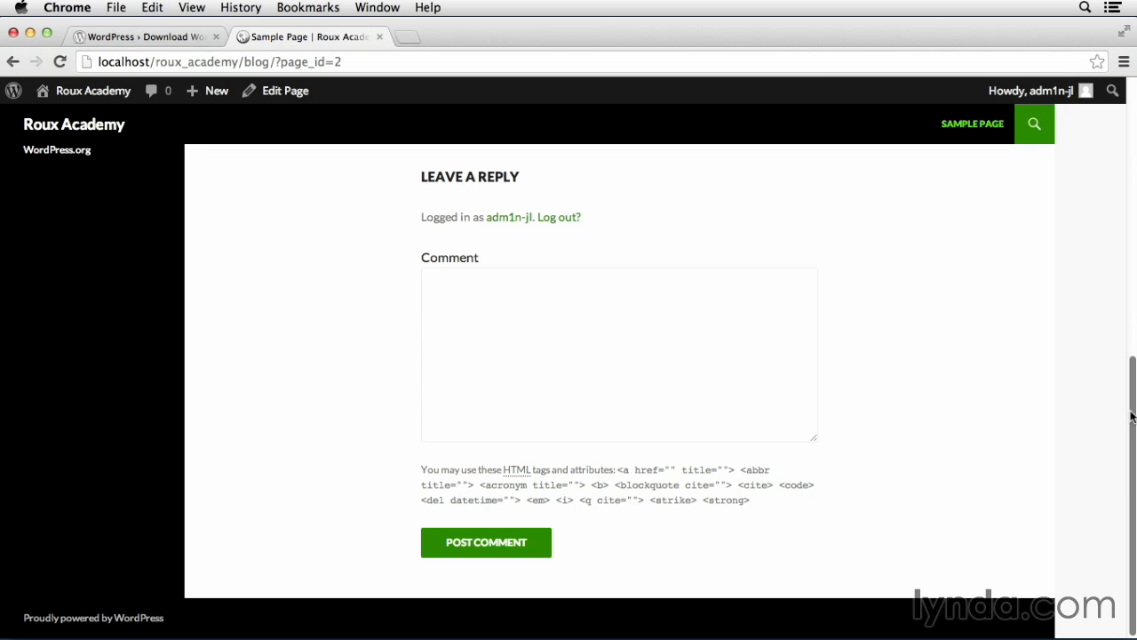
pyautogui.moveTo(1132, 414); pyautogui.dragTo(1117, 133)
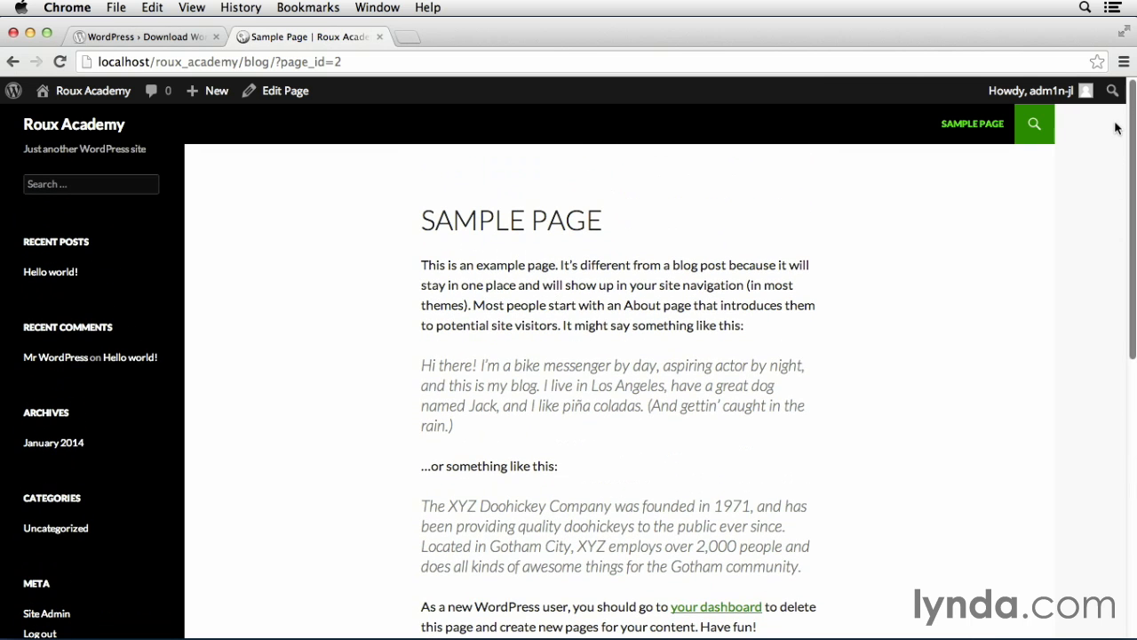